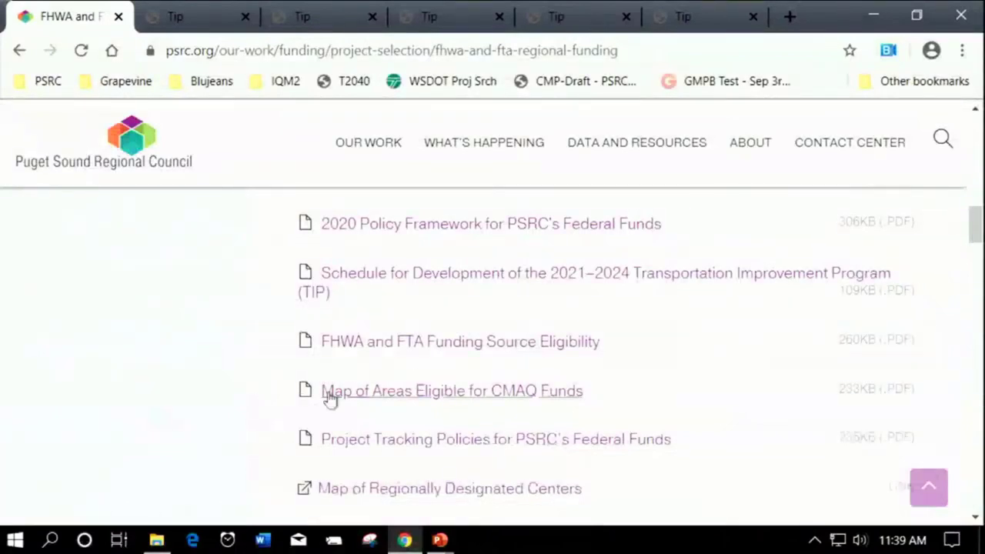
Open the FTA Screening Form Checklist from the Checklists and Resources section of the regional funding page
scroll(243, 388, "down", 3)
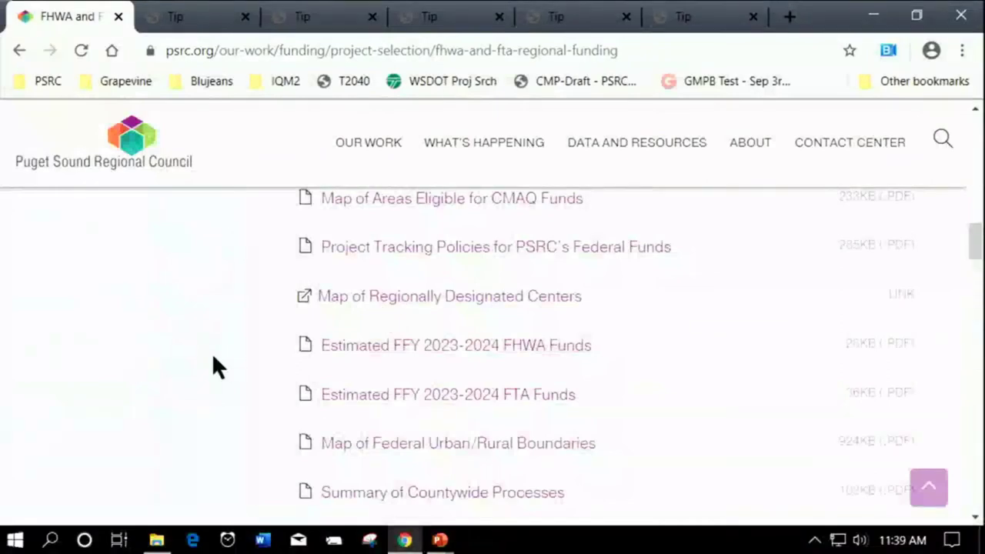
scroll(201, 356, "down", 1)
scroll(192, 339, "up", 3)
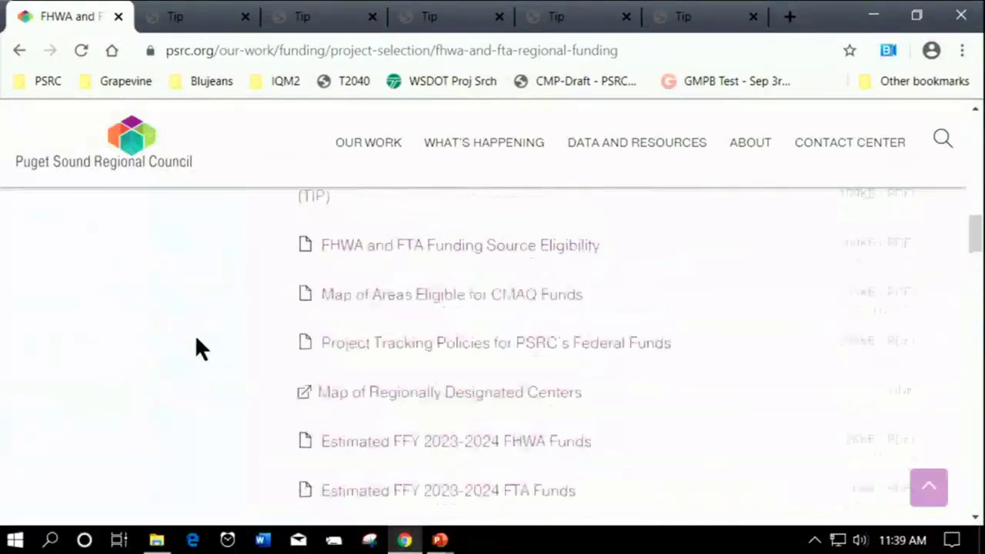
scroll(194, 334, "down", 4)
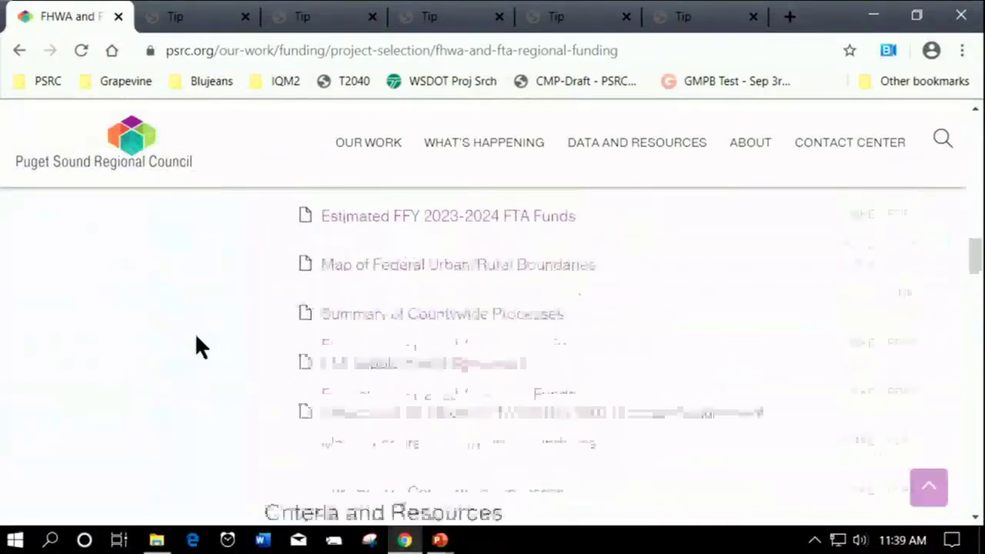
scroll(196, 332, "down", 2)
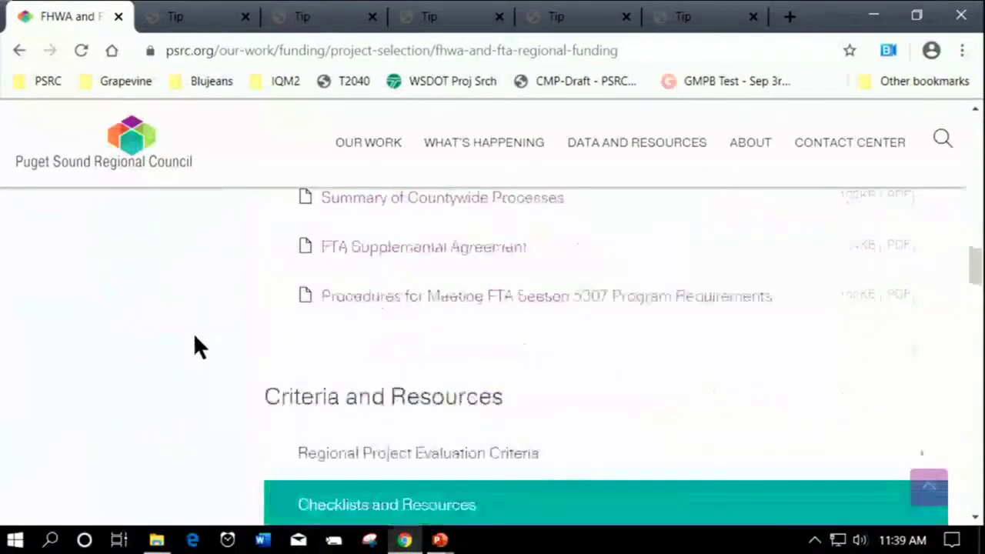
scroll(192, 332, "down", 1)
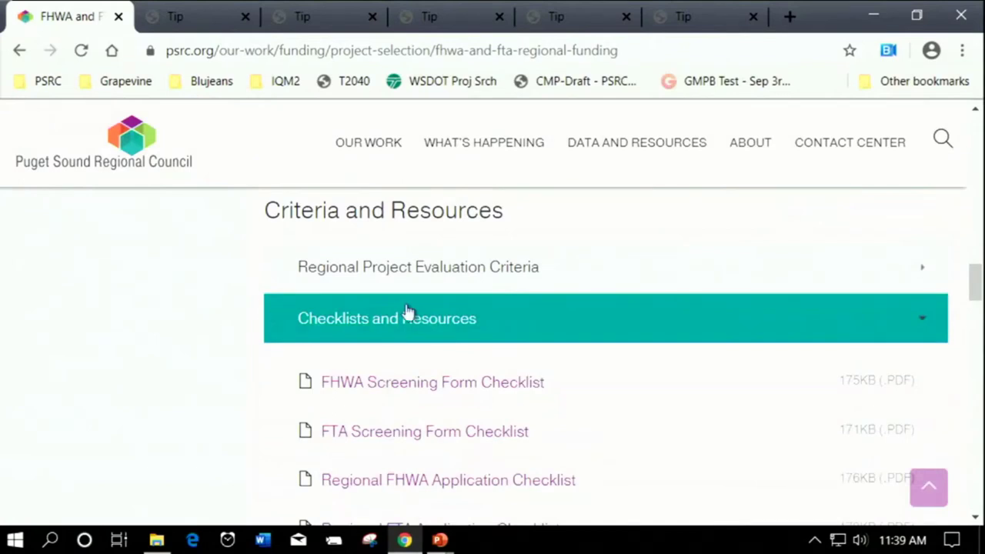
scroll(256, 327, "down", 1)
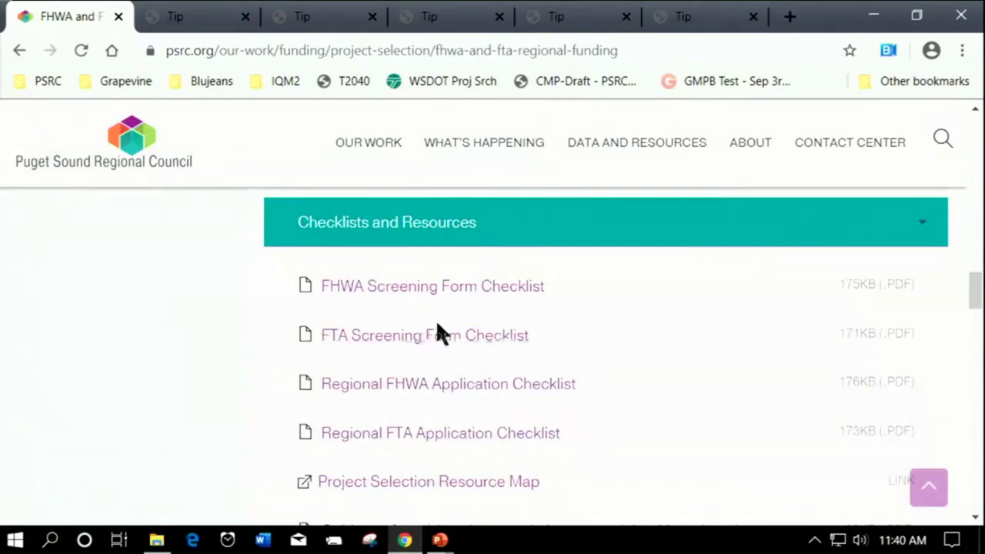
left_click(390, 341)
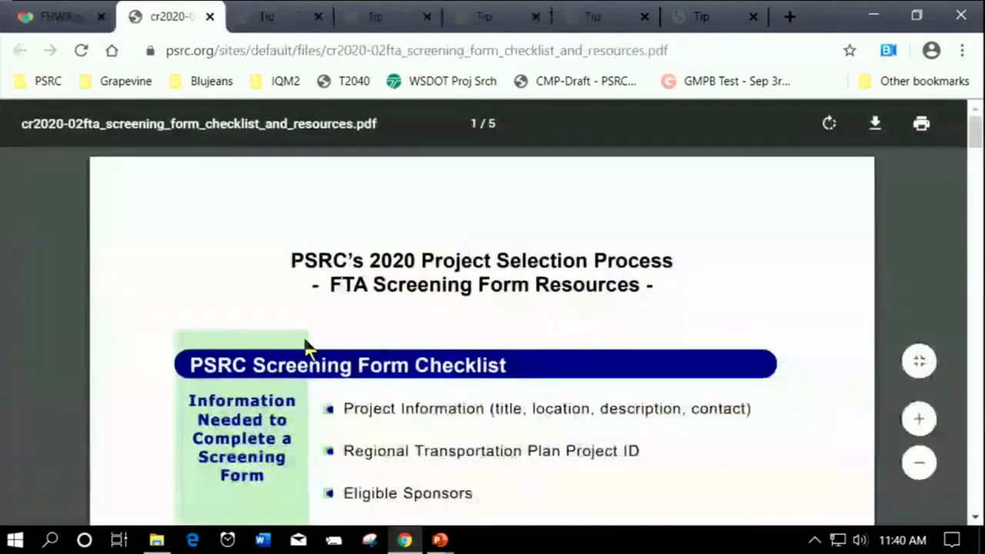
Review the FTA screening form checklist and its additional information by topic area, and close the document
scroll(238, 358, "down", 3)
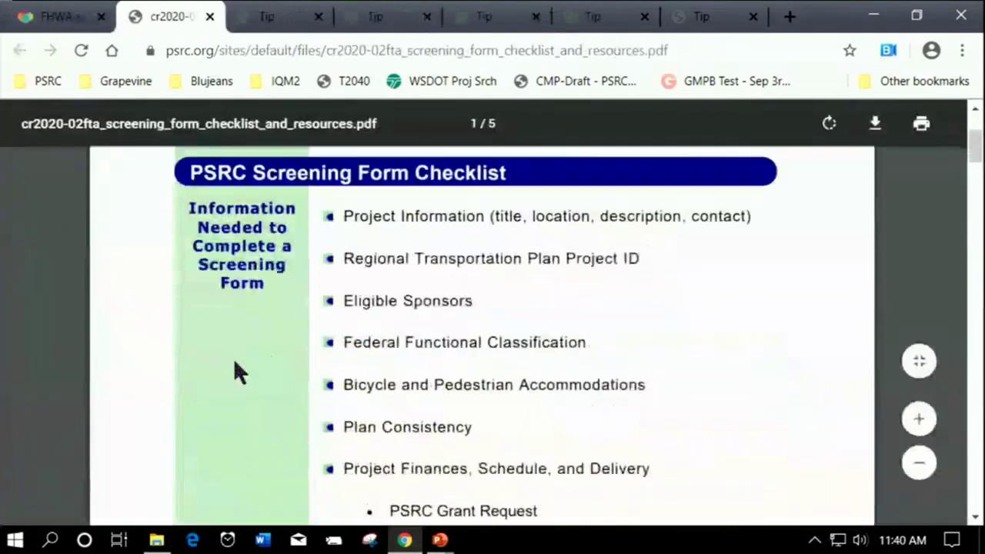
scroll(235, 361, "down", 2)
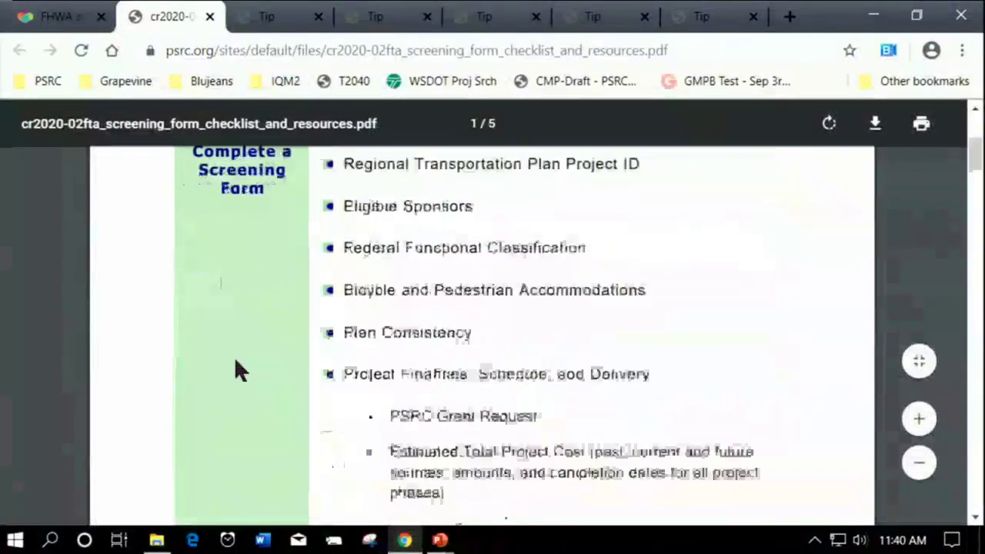
scroll(235, 361, "up", 2)
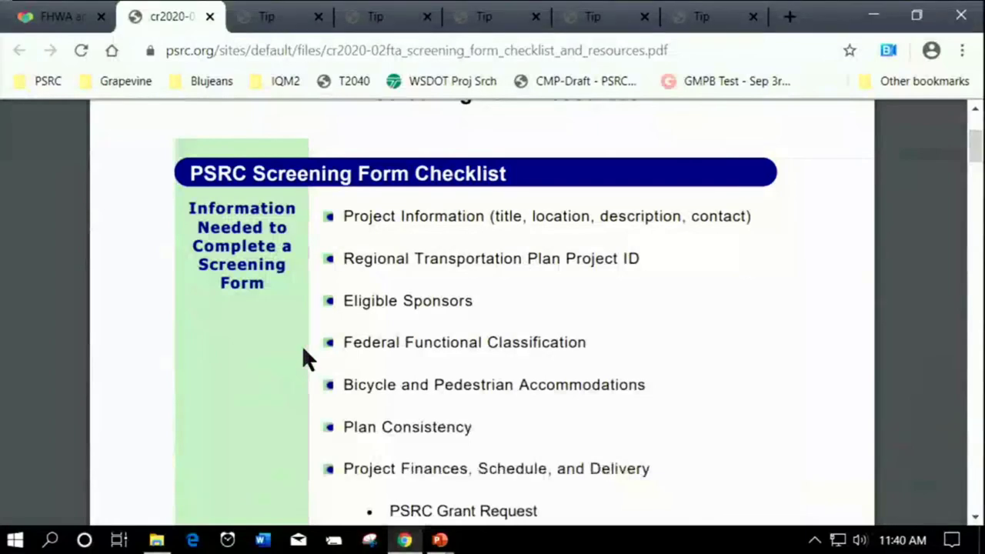
scroll(242, 356, "down", 8)
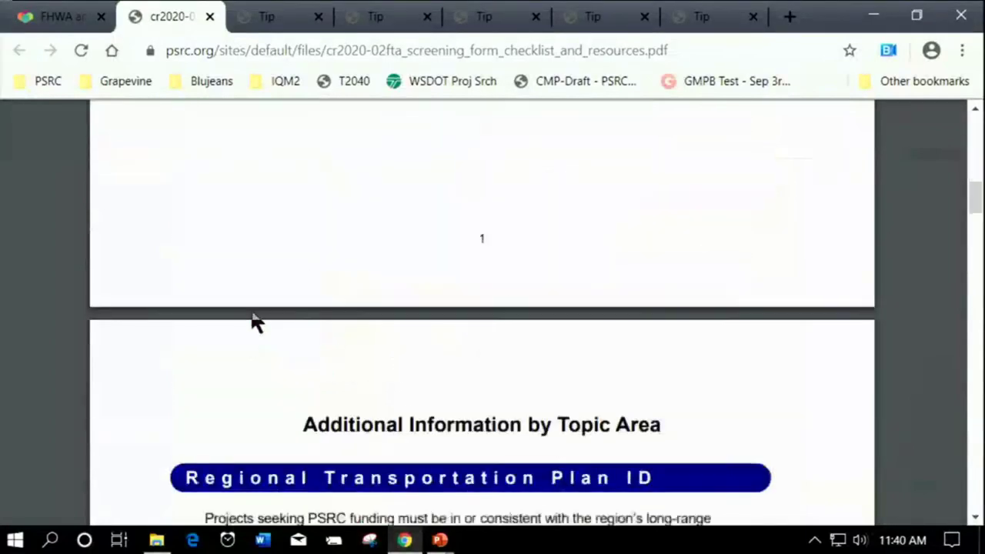
scroll(257, 330, "down", 12)
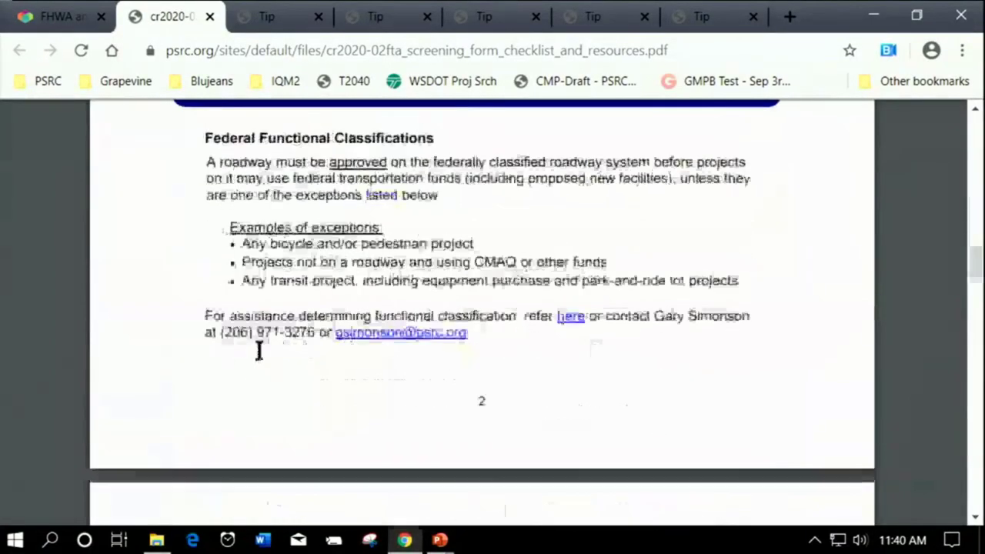
scroll(257, 347, "down", 5)
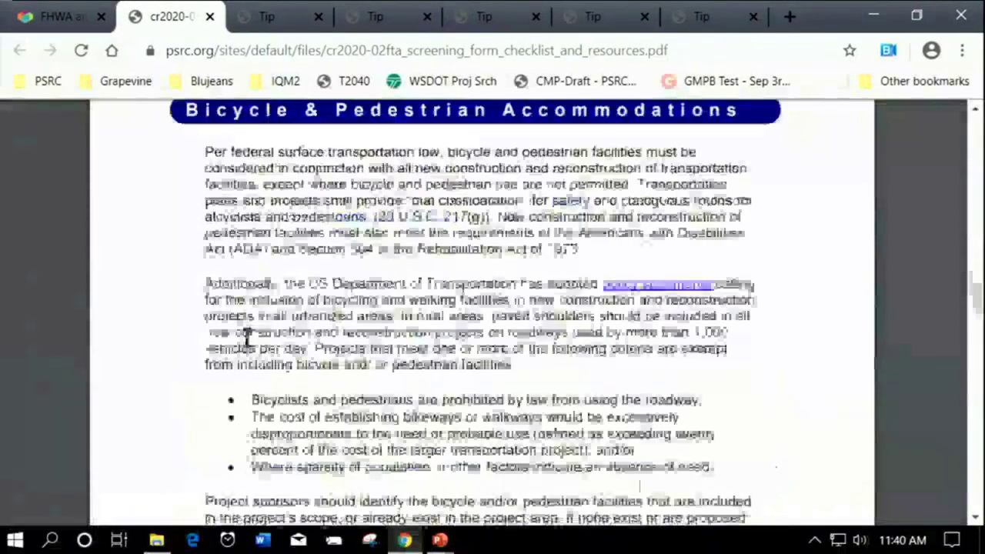
left_click(208, 16)
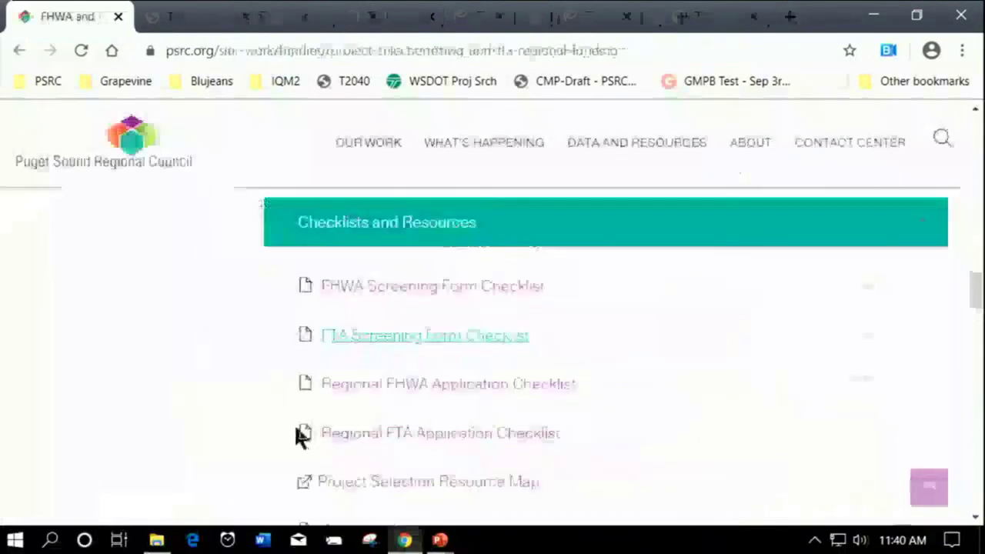
Open the Regional FTA Application Checklist, look through its required items and Regional Transportation Plan ID section, and close it
left_click(382, 443)
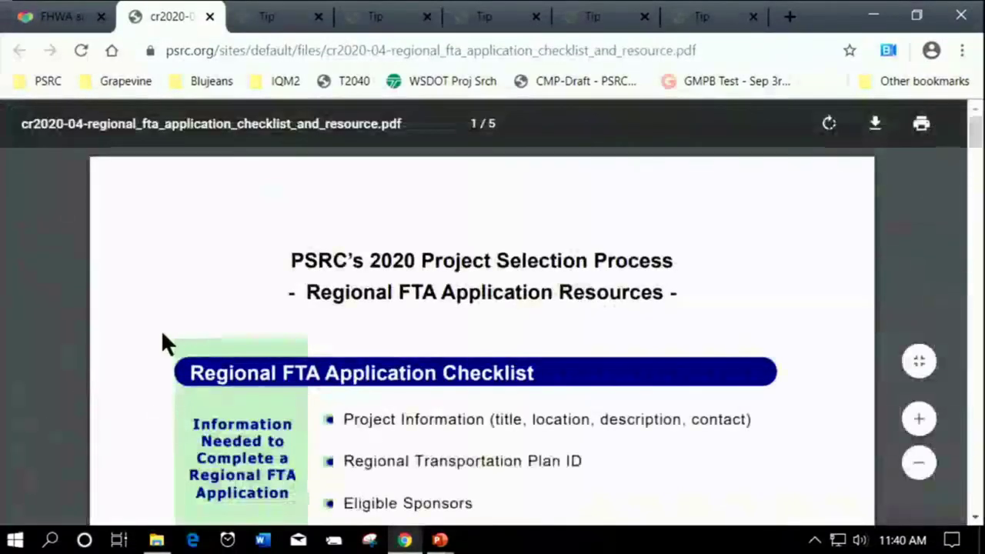
scroll(185, 389, "down", 5)
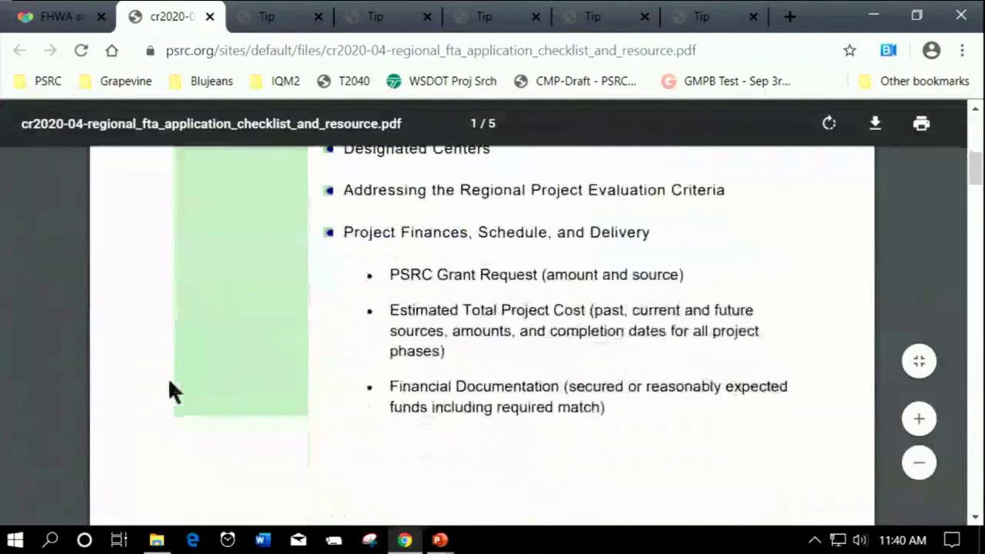
scroll(139, 377, "down", 2)
scroll(137, 371, "down", 3)
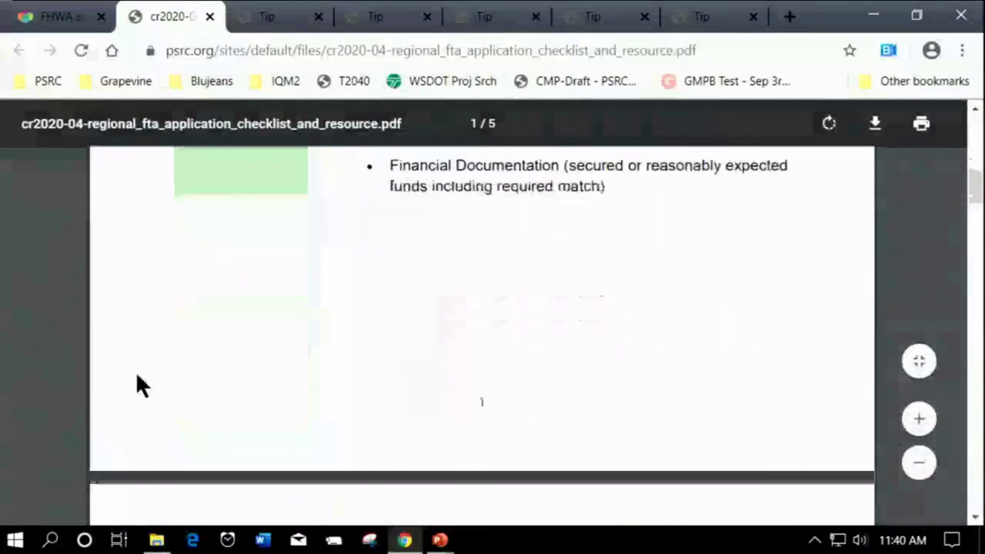
scroll(138, 372, "down", 5)
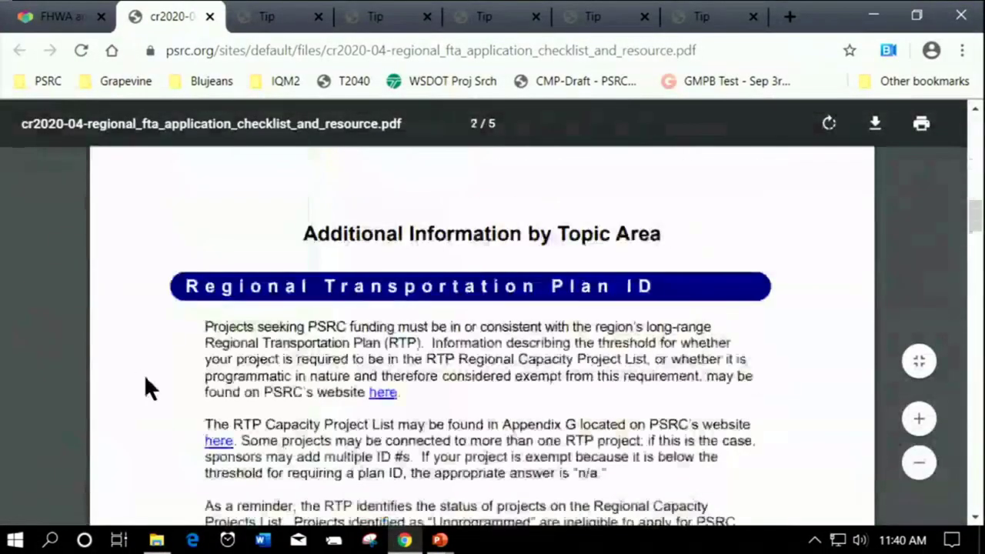
left_click(209, 16)
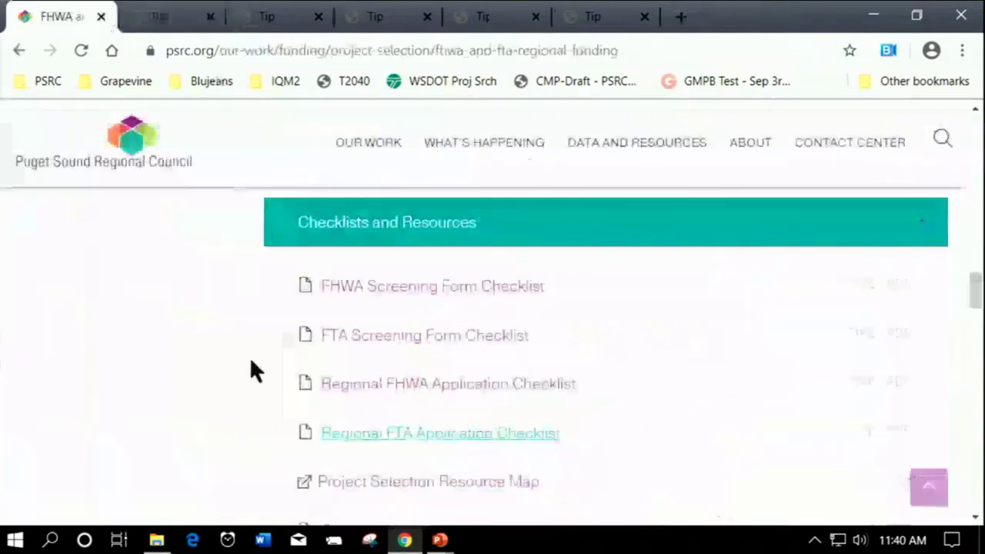
Open the Project Selection Resource Map and dismiss its ArcGIS Online sign-in request
scroll(246, 372, "down", 4)
scroll(385, 301, "up", 1)
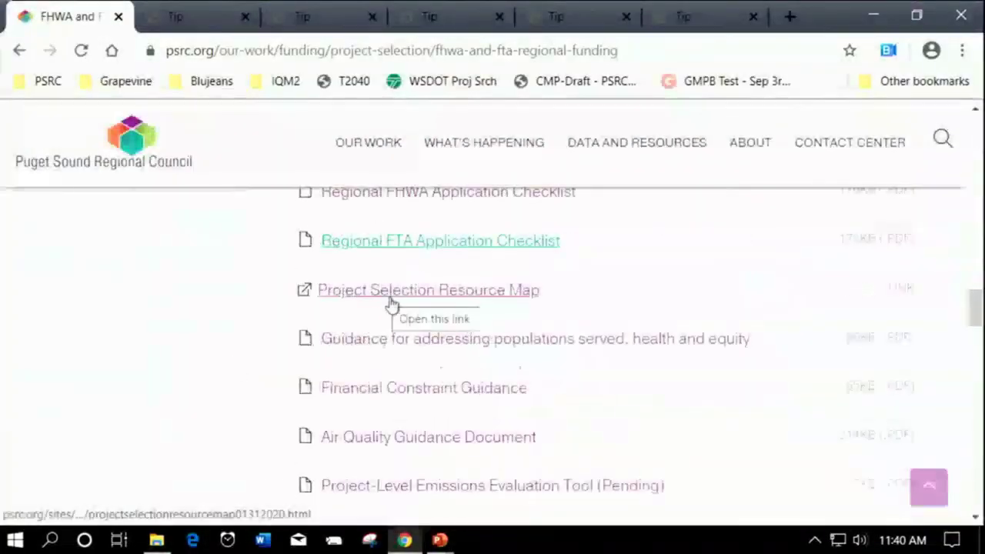
left_click(383, 294)
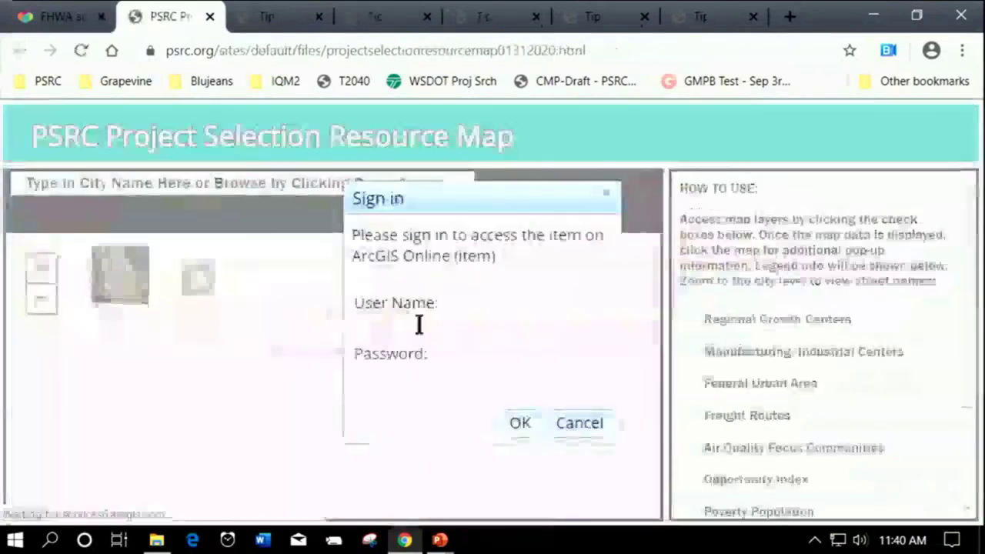
left_click(578, 428)
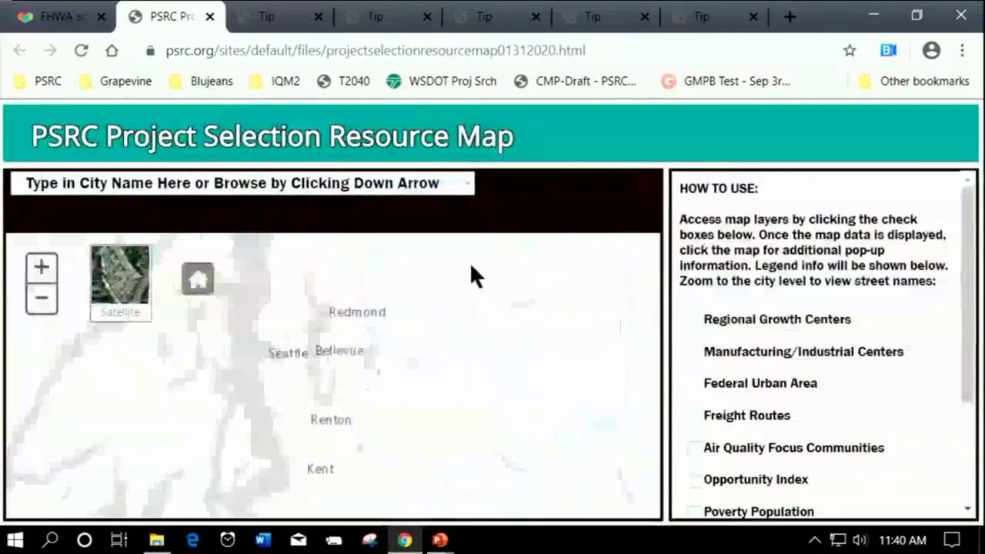
Focus the resource map on the city of Bellevue and review the list of available map layers
left_click(466, 183)
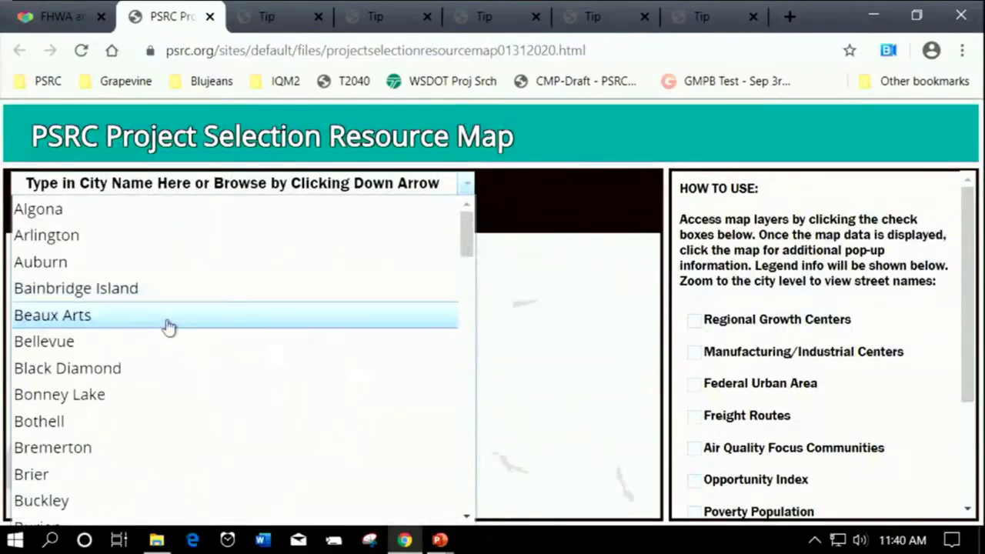
left_click(171, 343)
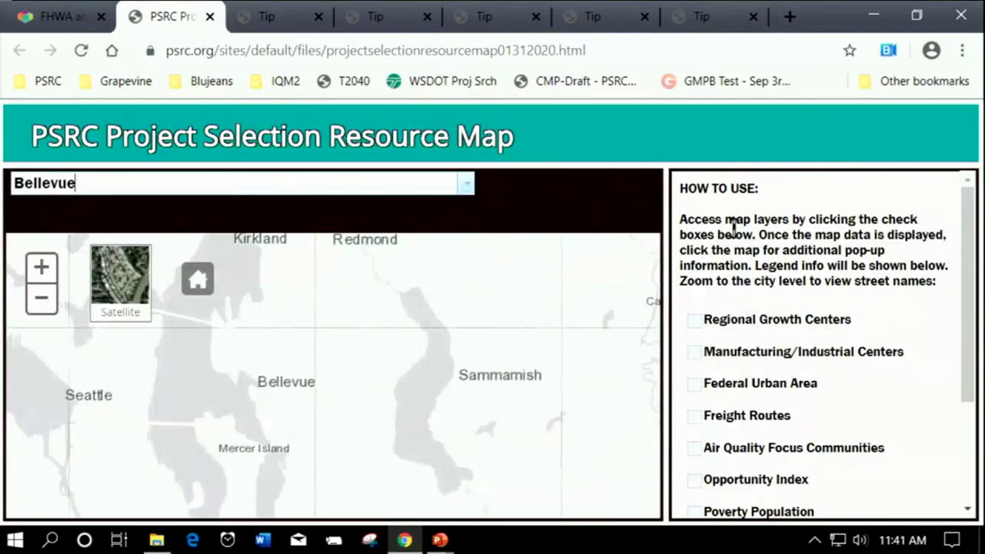
scroll(829, 322, "down", 2)
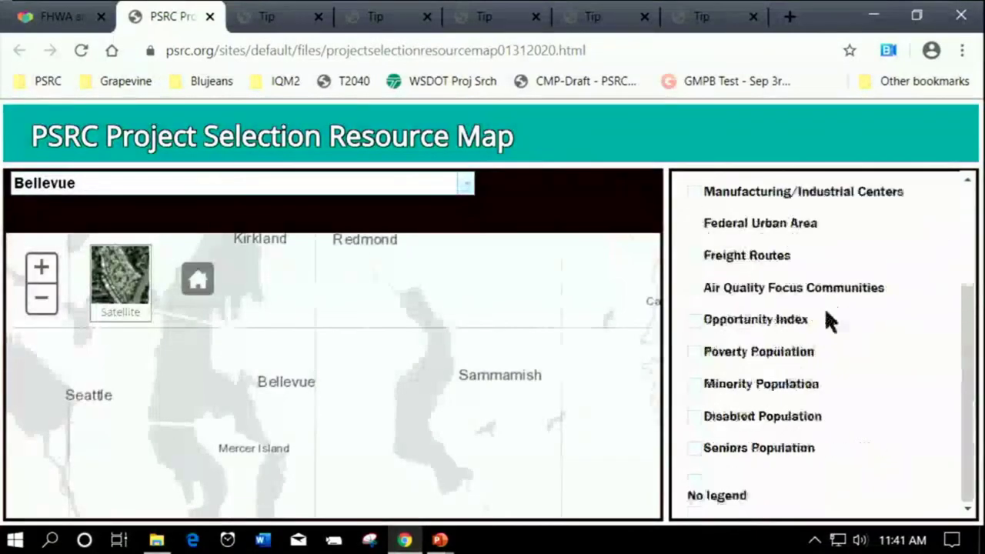
scroll(793, 446, "up", 2)
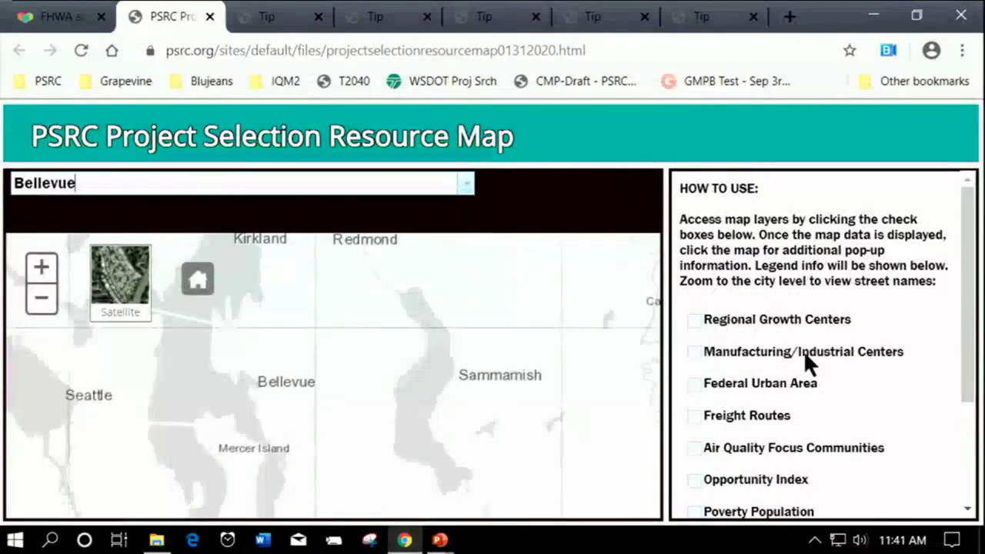
scroll(778, 323, "down", 1)
scroll(780, 315, "up", 1)
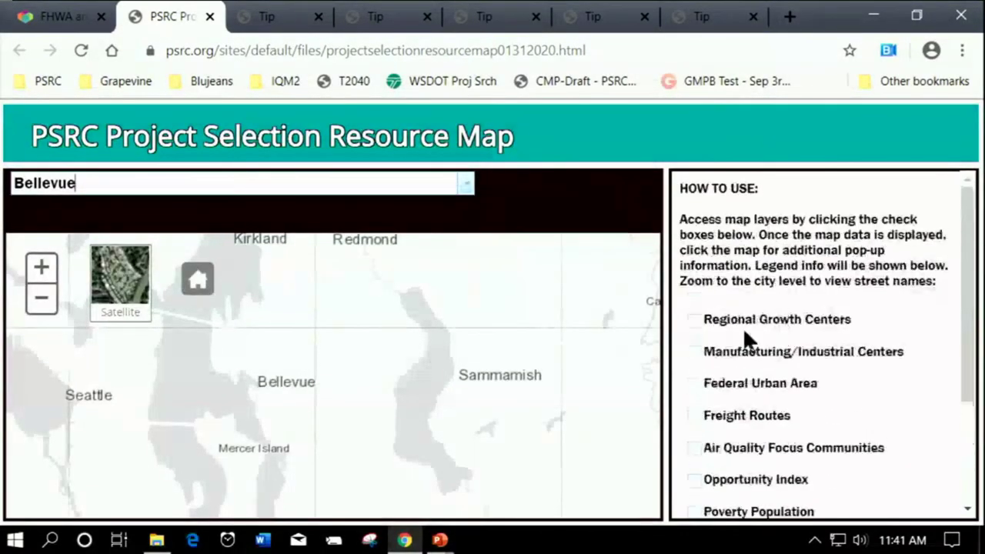
scroll(742, 321, "down", 3)
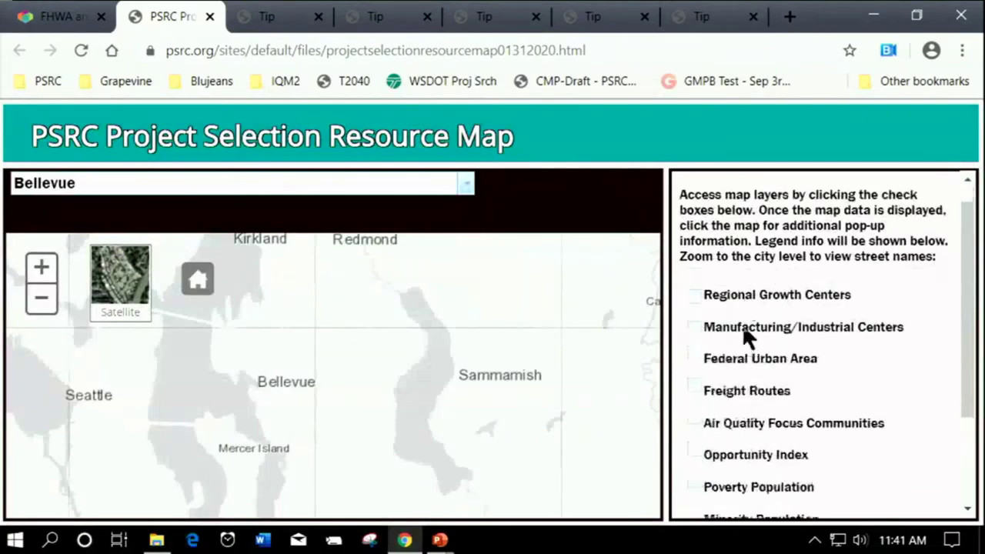
scroll(712, 417, "up", 1)
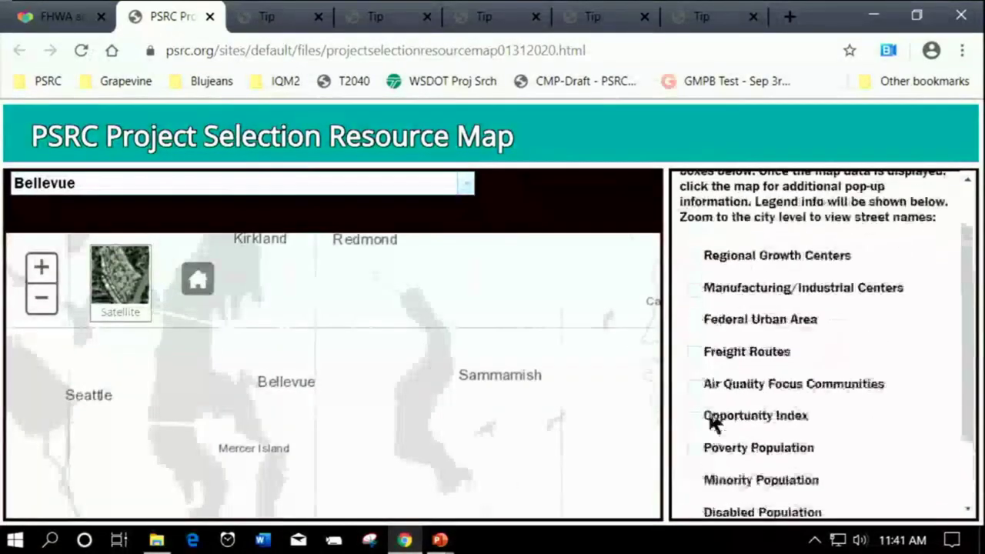
Turn on the Freight Routes and Regional Growth Centers layers for the resource map
left_click(694, 352)
scroll(694, 354, "down", 3)
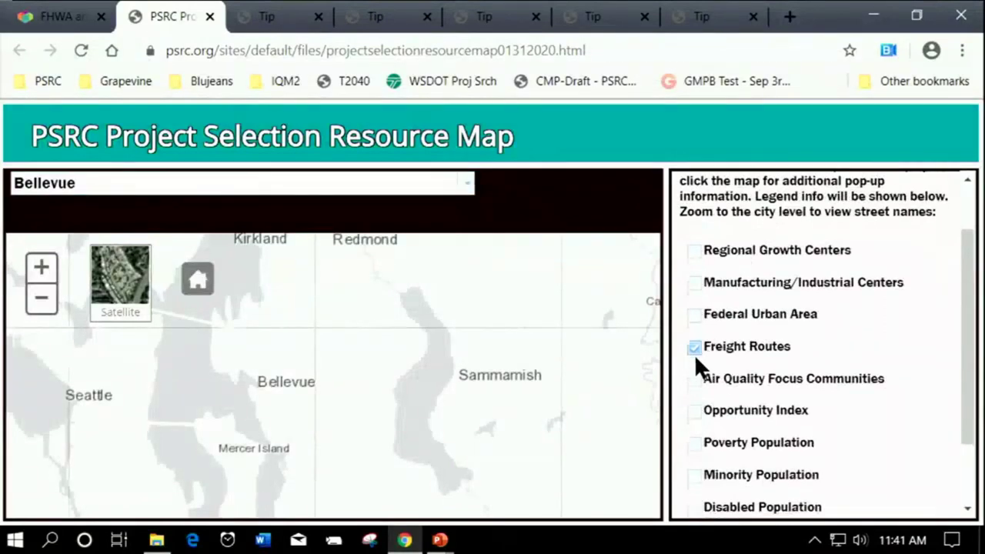
scroll(694, 354, "up", 3)
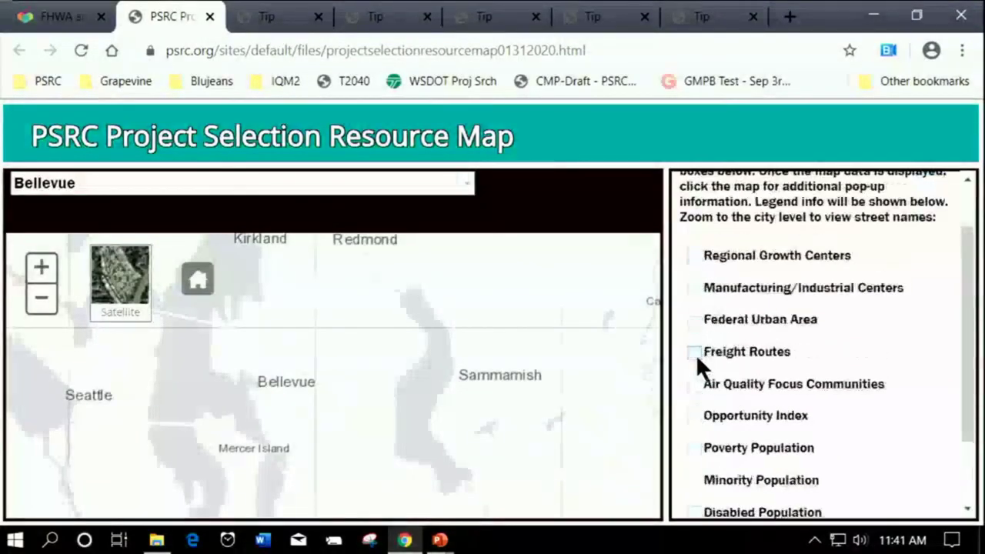
scroll(693, 348, "down", 3)
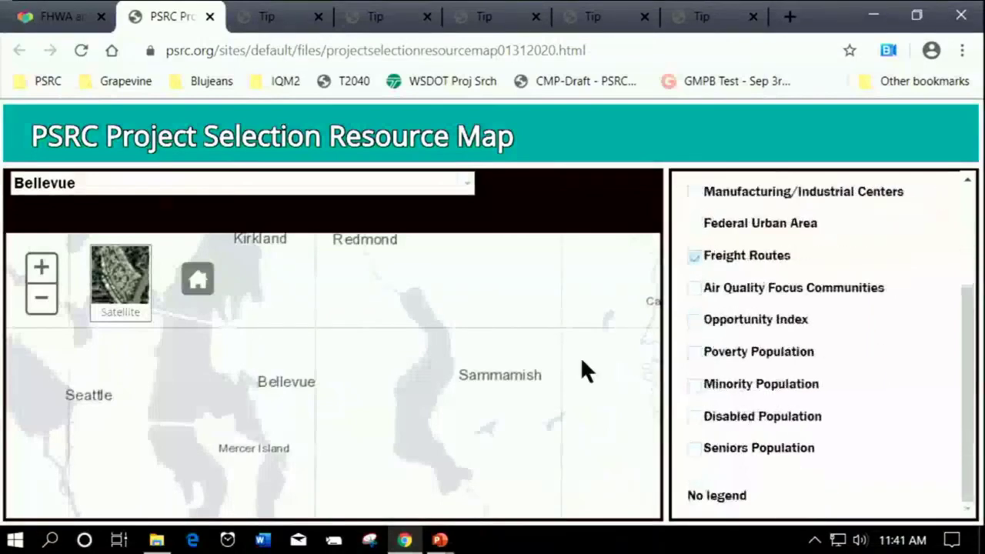
mouse_move(558, 359)
left_mouse_down()
mouse_move(544, 358)
mouse_move(555, 351)
left_mouse_up()
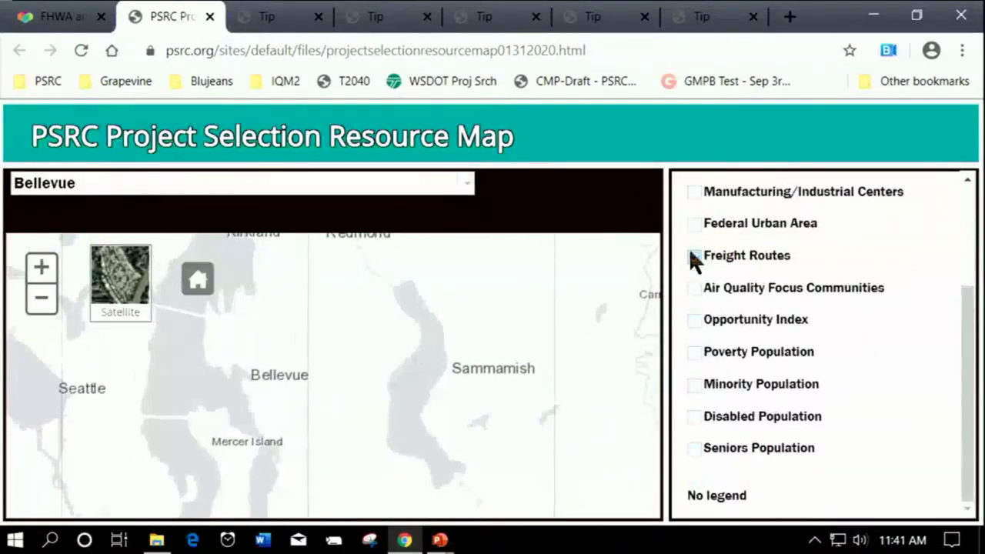
left_click(692, 257)
scroll(708, 301, "up", 3)
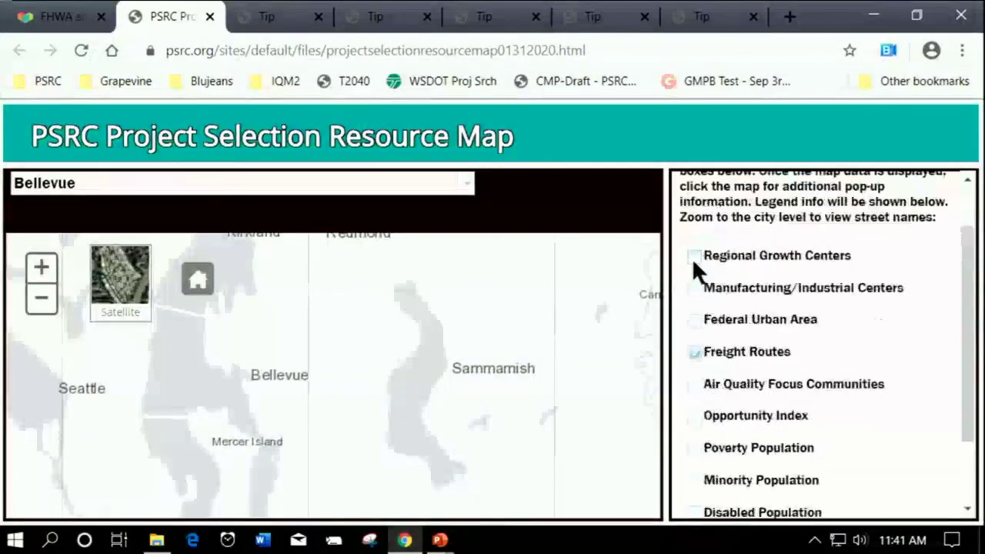
left_click(693, 257)
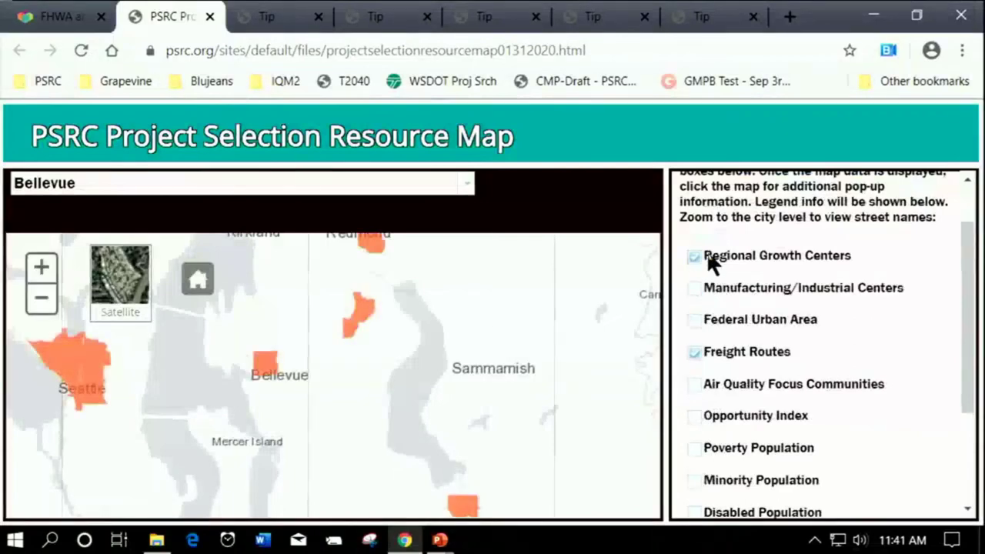
Turn off the Freight Routes layer and try out the Air Quality Focus Communities layer on the resource map
left_click(692, 351)
left_click(696, 383)
left_click(696, 381)
left_click(693, 256)
scroll(723, 339, "down", 2)
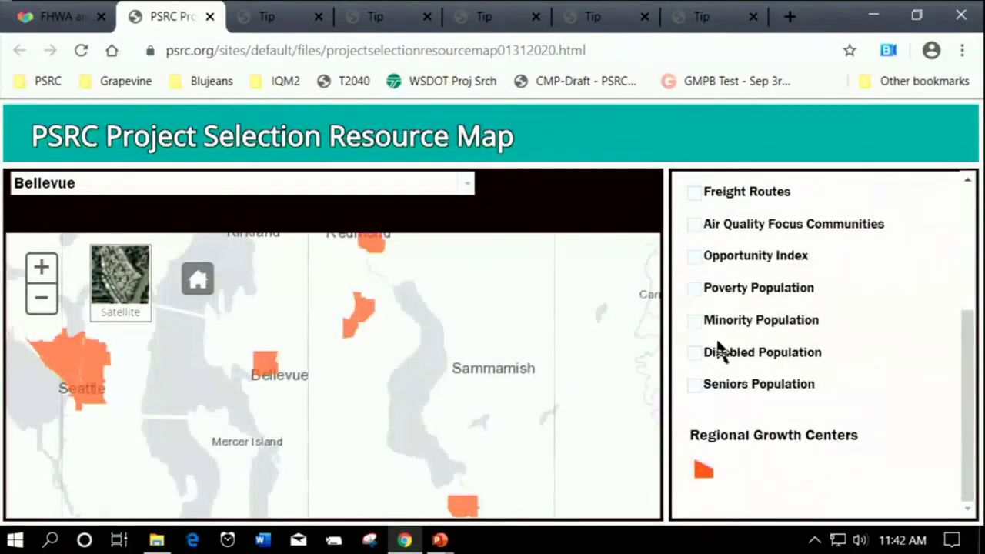
scroll(720, 350, "up", 3)
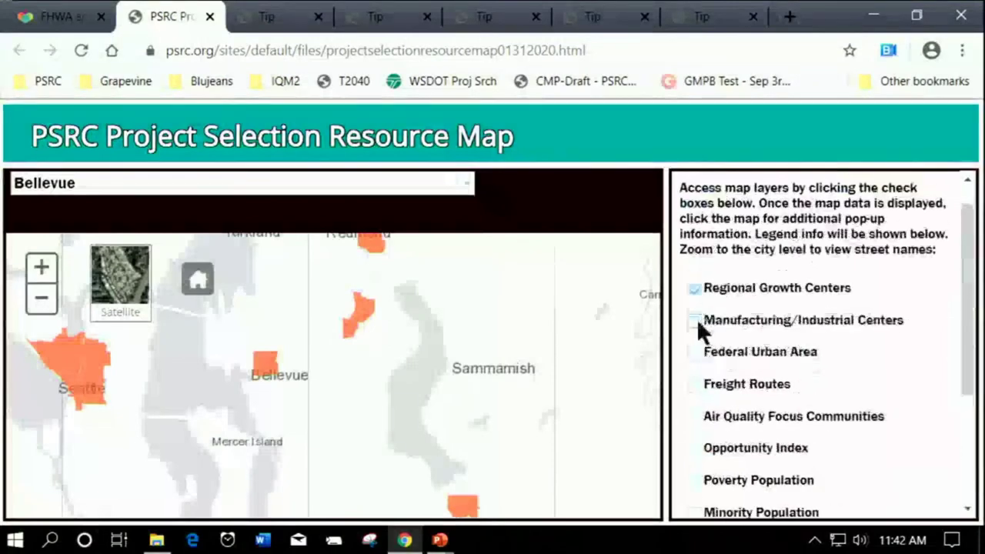
Preview the Manufacturing/Industrial Centers and Federal Urban Area layers on the Bellevue map, switching each one back off
left_click(694, 321)
left_click(694, 321)
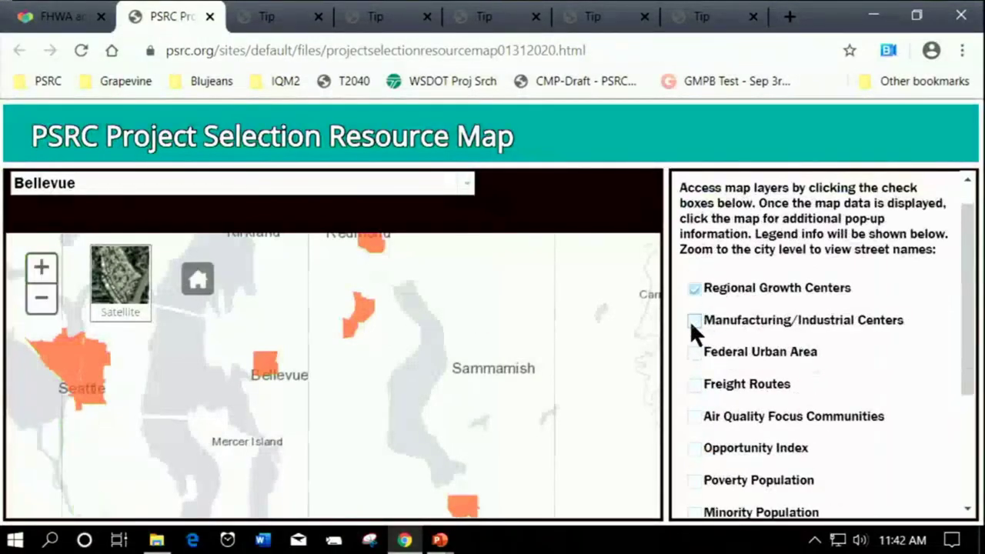
left_click(695, 353)
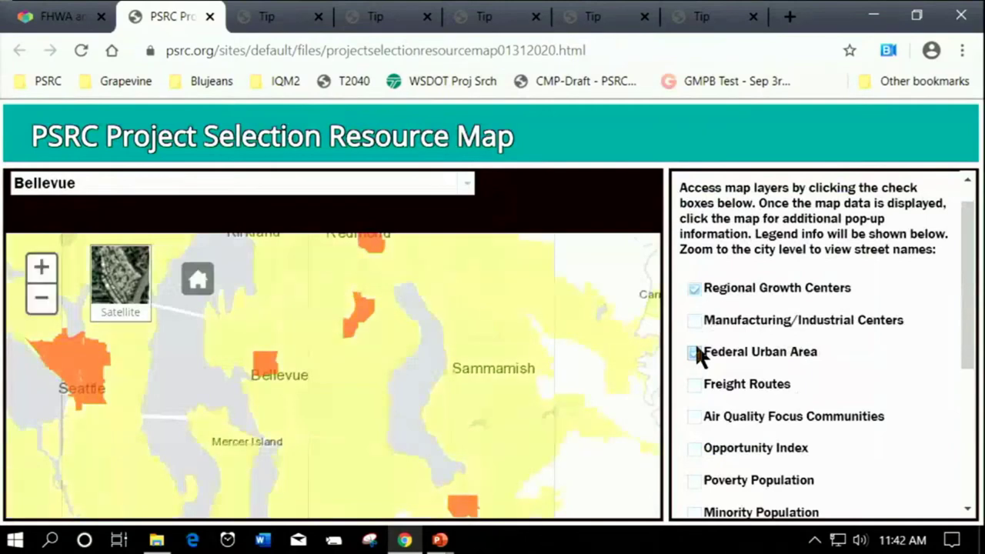
left_click(695, 352)
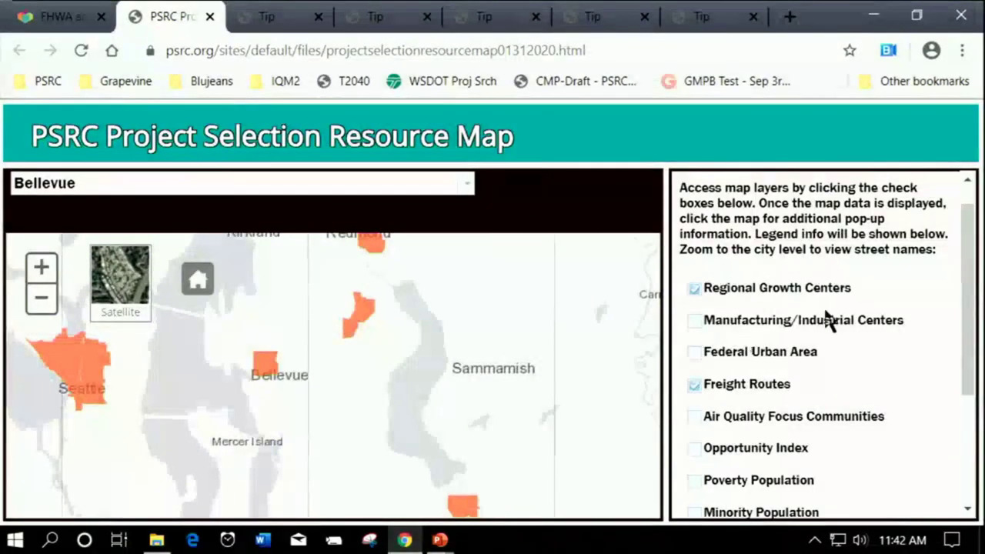
Turn on the Freight Routes and Seniors Population layers and zoom the map out beyond Bellevue
scroll(859, 393, "down", 1)
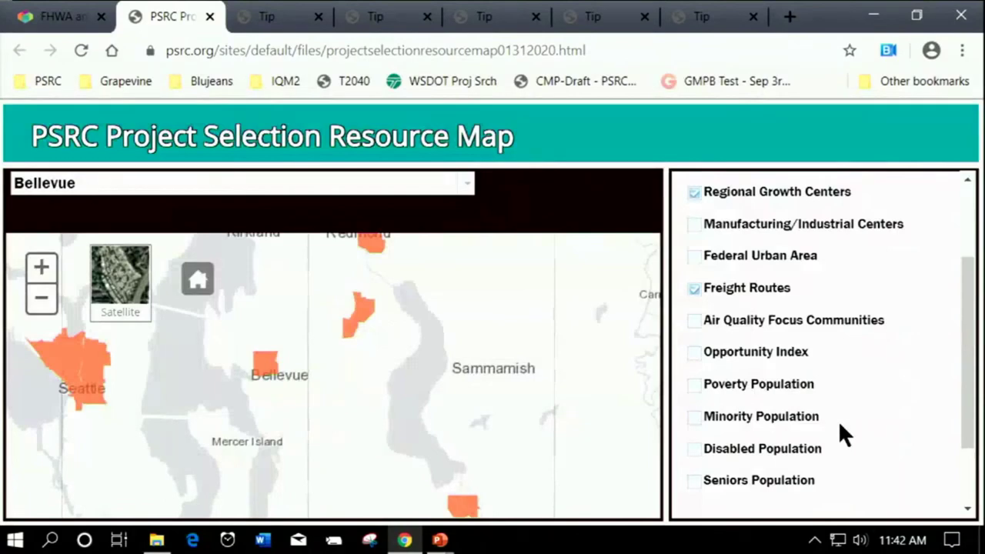
scroll(847, 377, "up", 1)
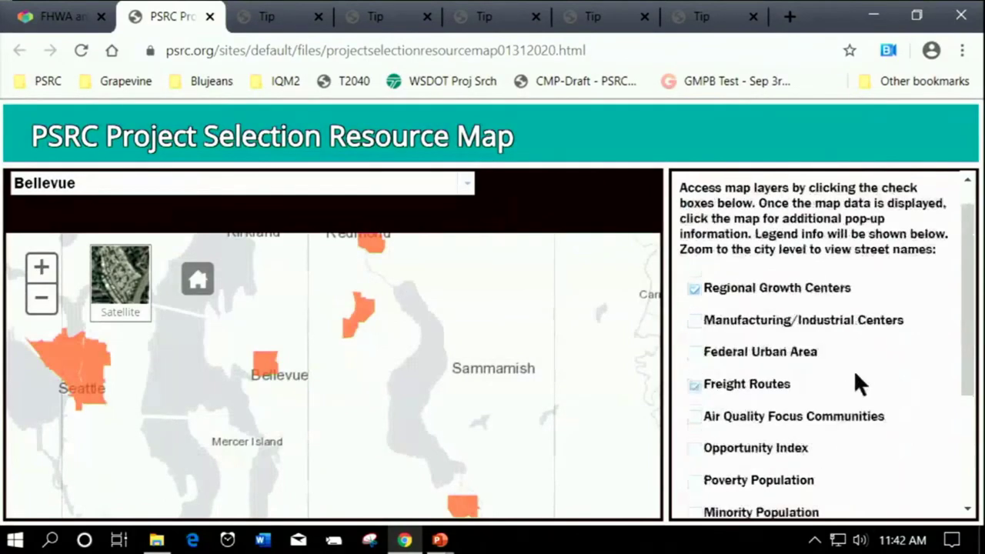
scroll(853, 370, "down", 2)
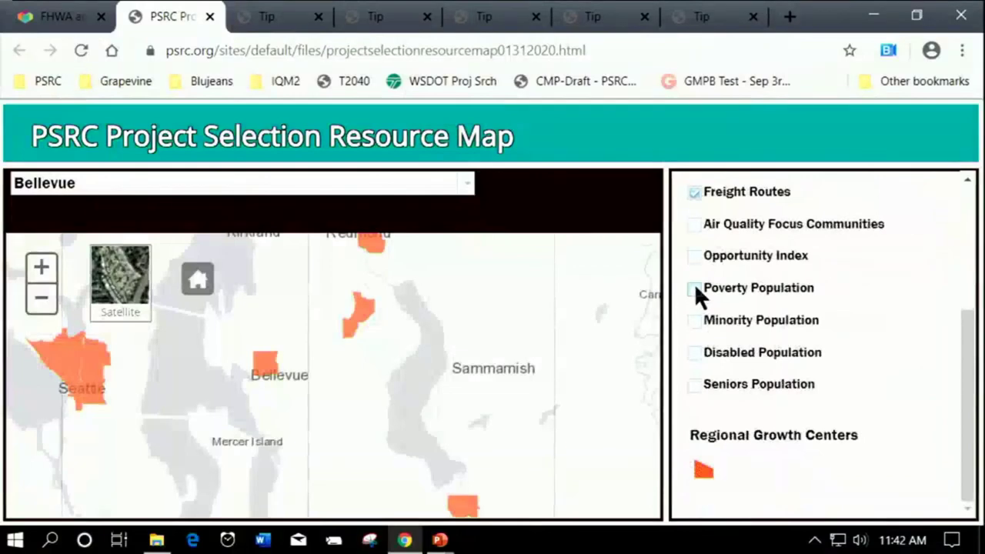
left_click(694, 287)
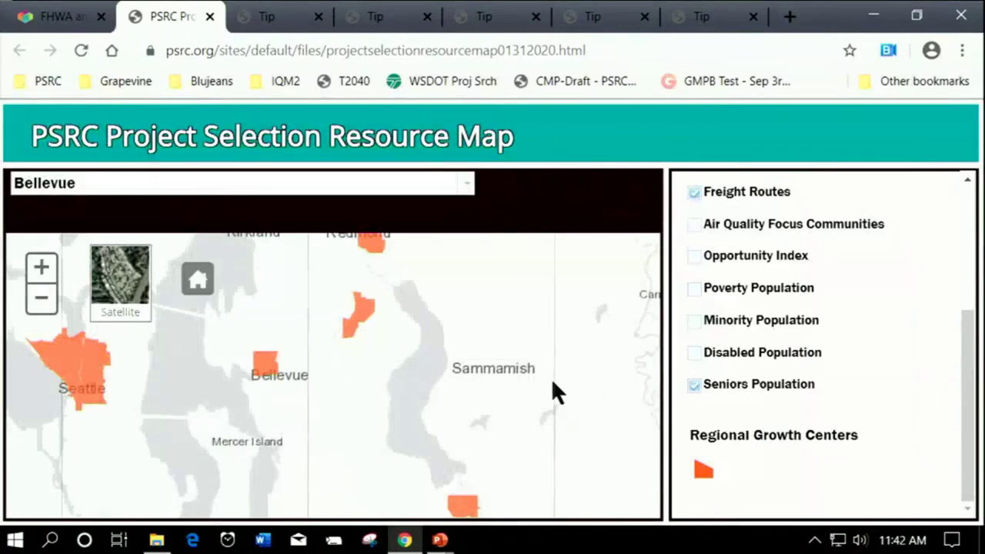
scroll(551, 378, "down", 1)
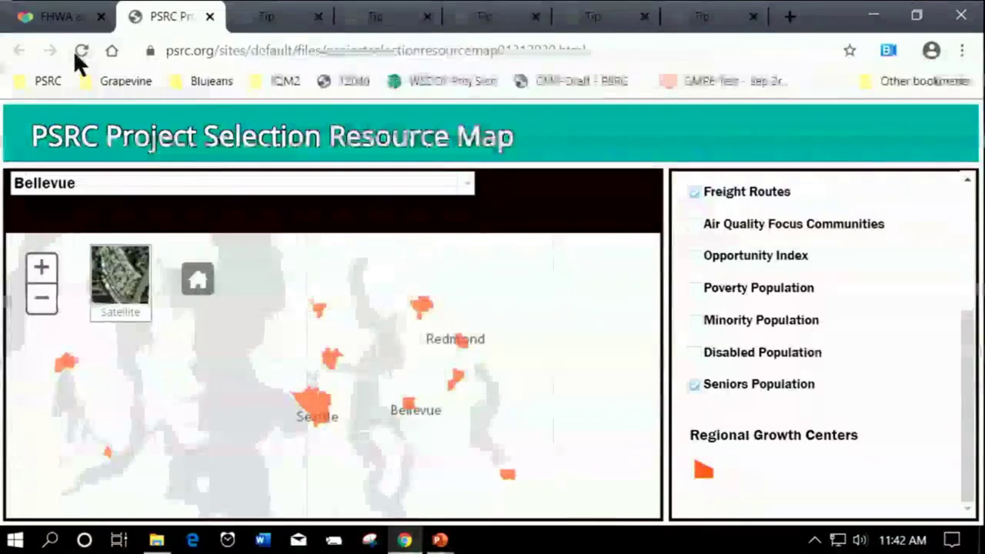
Reload the resource map without signing in to ArcGIS Online and turn on the Manufacturing/Industrial Centers layer
left_click(77, 50)
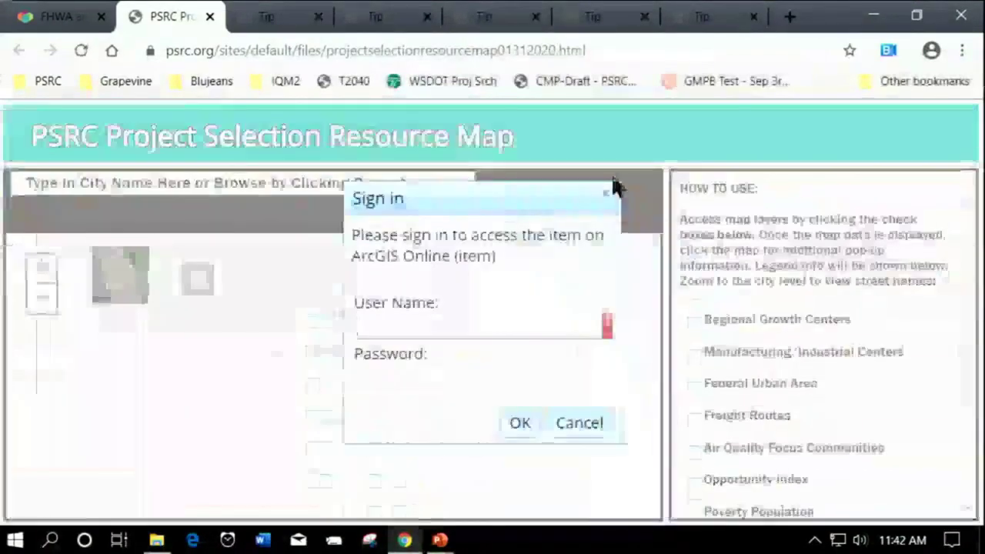
left_click(588, 422)
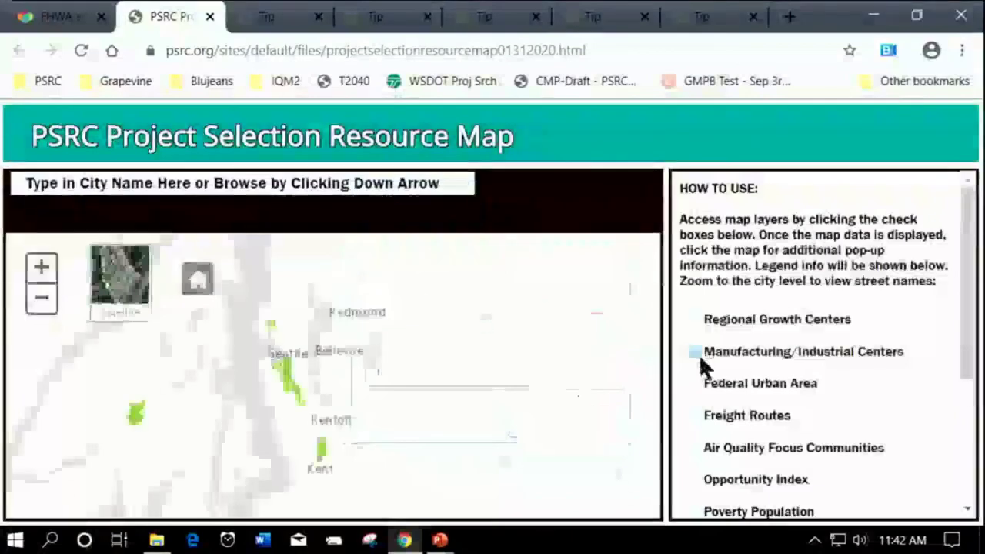
scroll(699, 361, "down", 5)
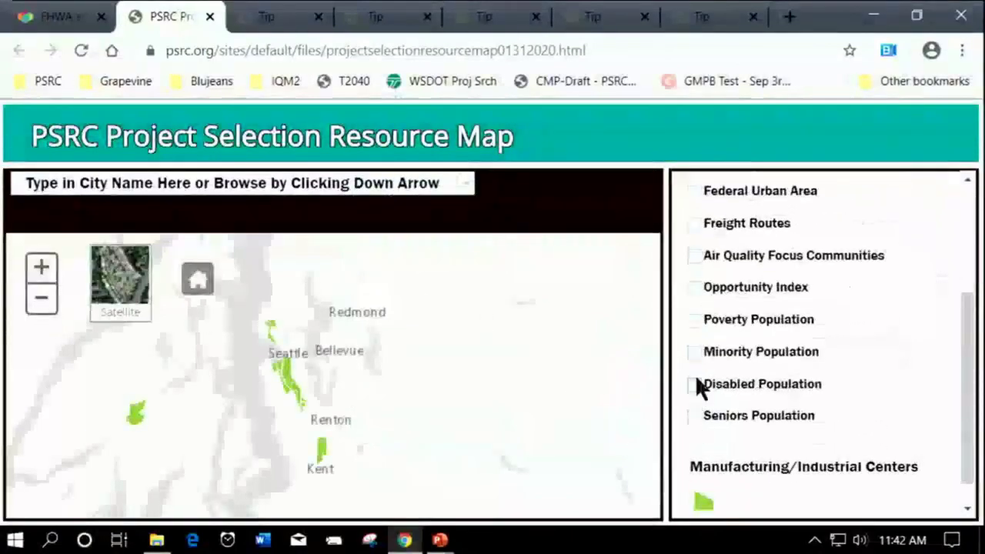
scroll(694, 359, "up", 3)
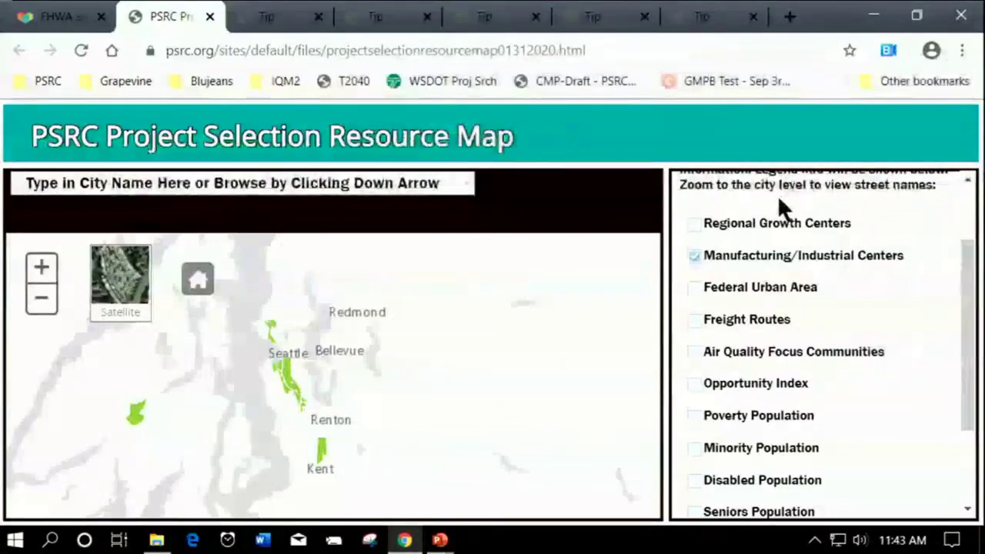
Return to the FHWA and FTA regional funding page and close the Project Selection Resource Map
key("ctrl+shift+Tab")
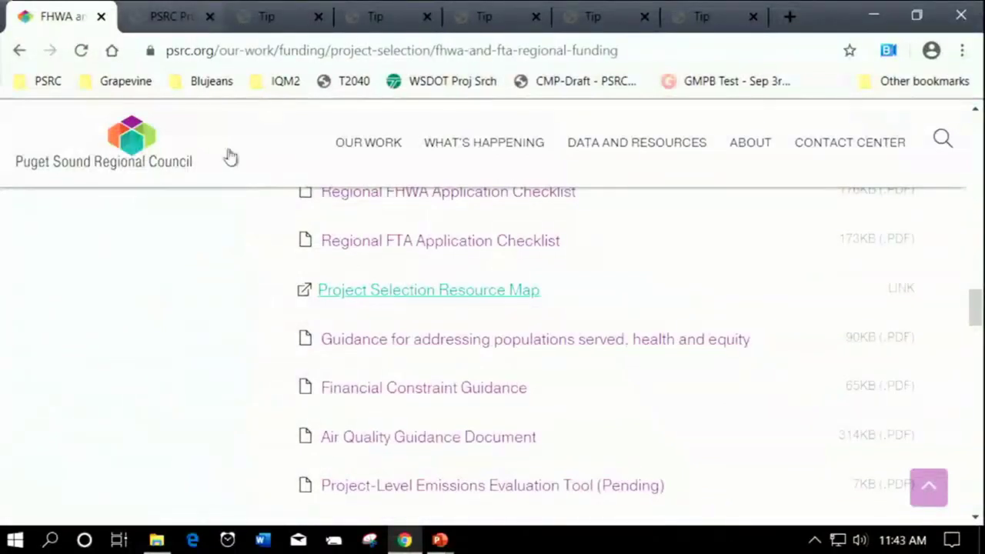
left_click(205, 17)
left_click(209, 17)
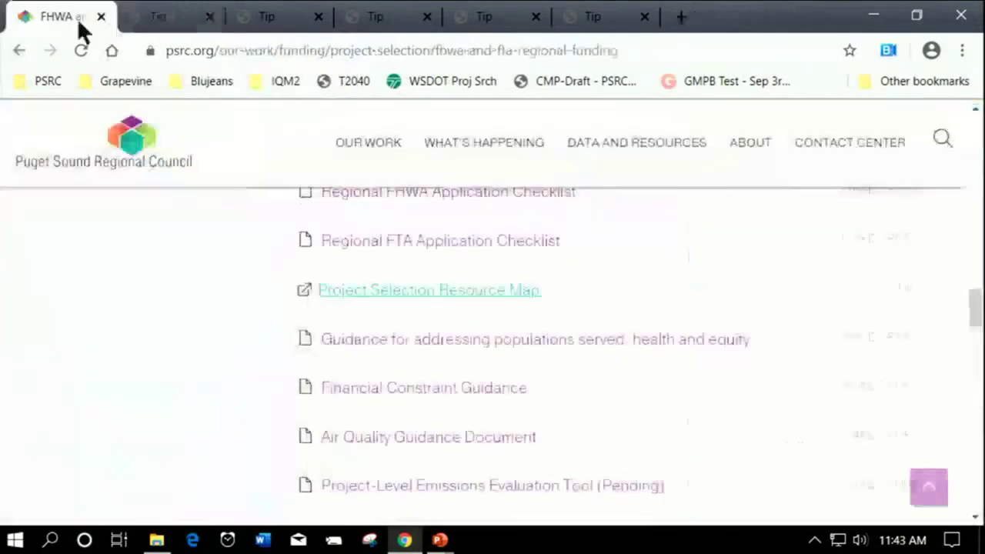
Look through the funding documents and the Checklists and Resources list on the regional funding page
scroll(214, 312, "down", 1)
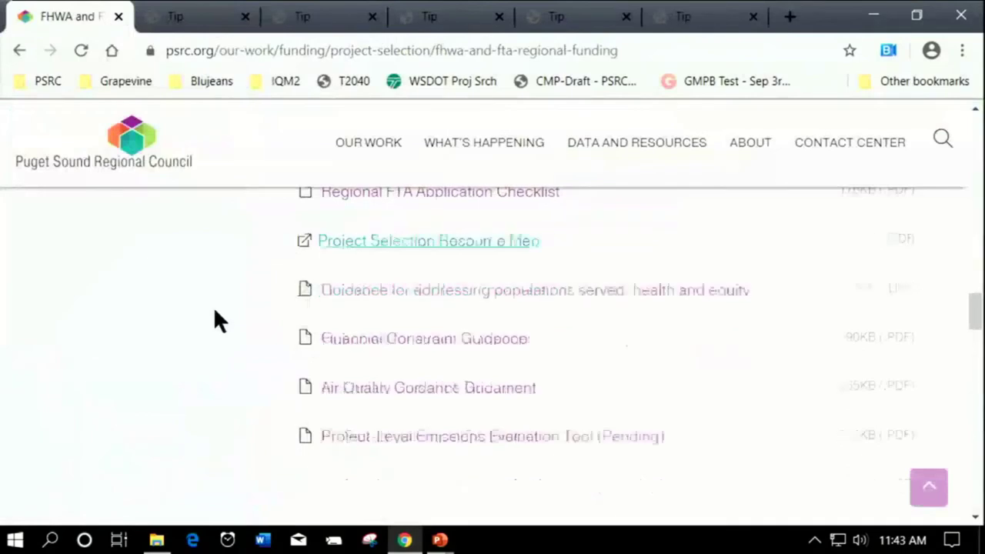
scroll(213, 308, "up", 2)
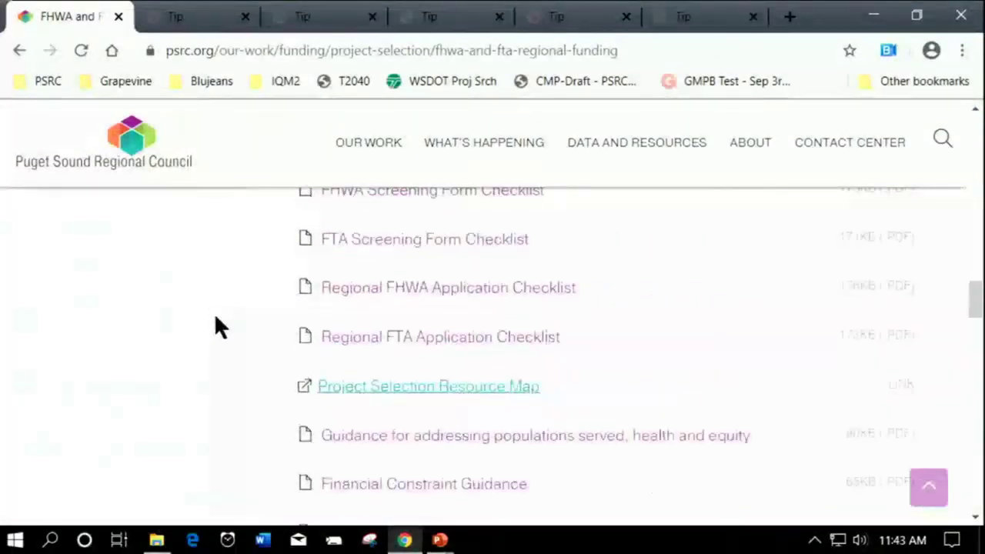
scroll(218, 323, "up", 5)
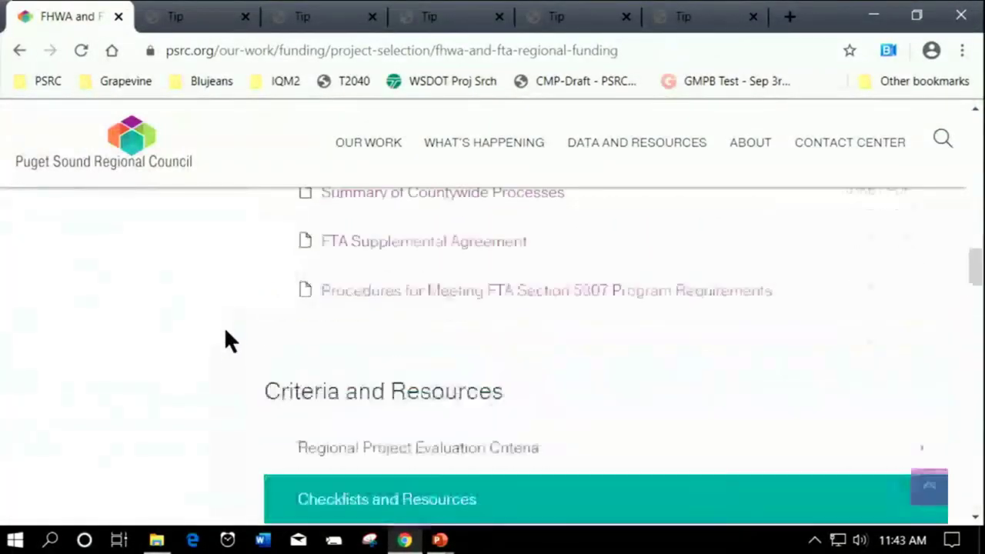
scroll(224, 331, "up", 2)
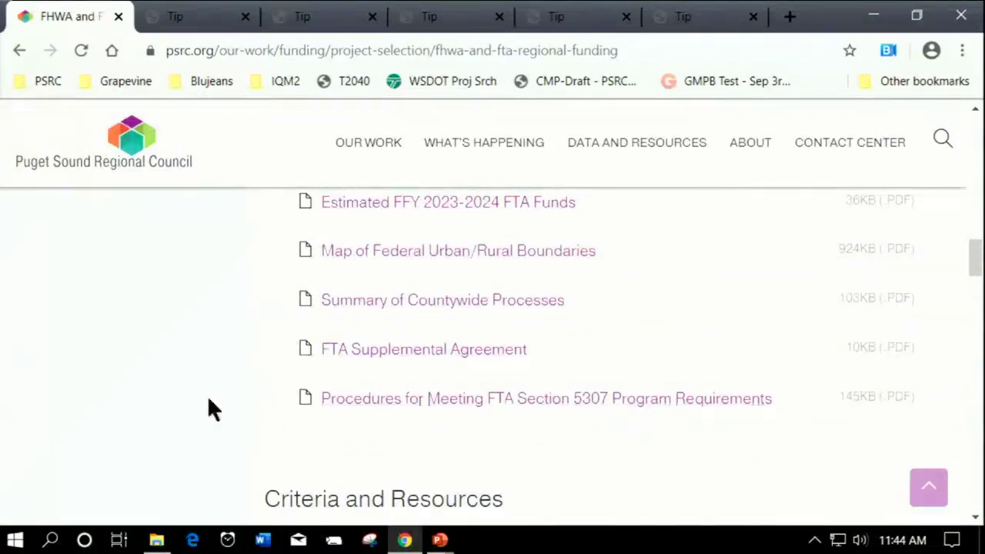
scroll(202, 395, "down", 3)
scroll(199, 380, "down", 6)
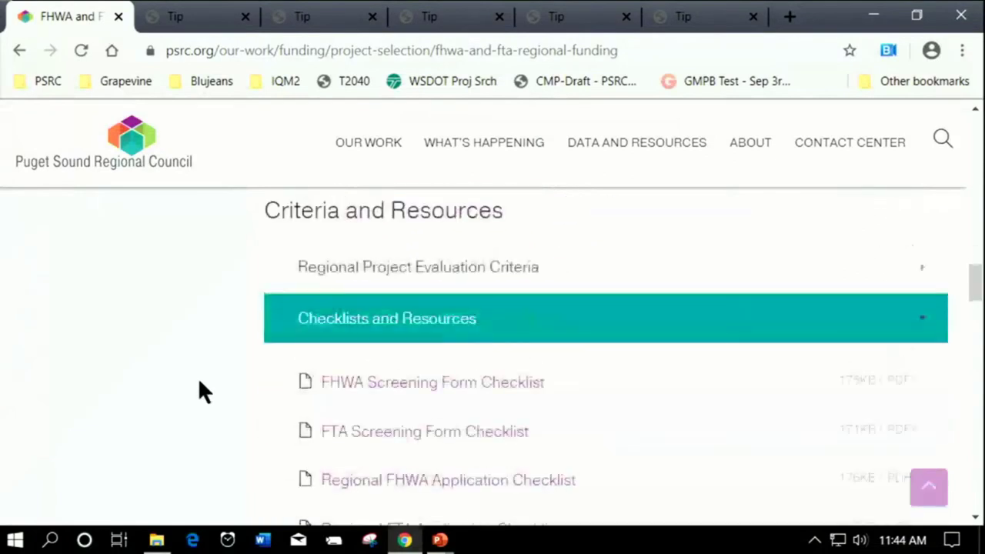
scroll(198, 377, "up", 2)
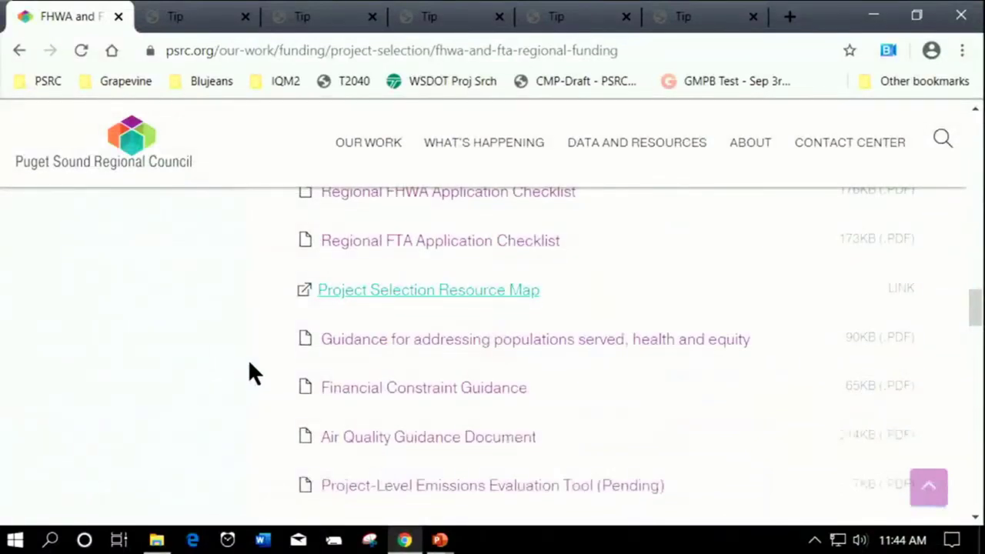
scroll(248, 384, "down", 2)
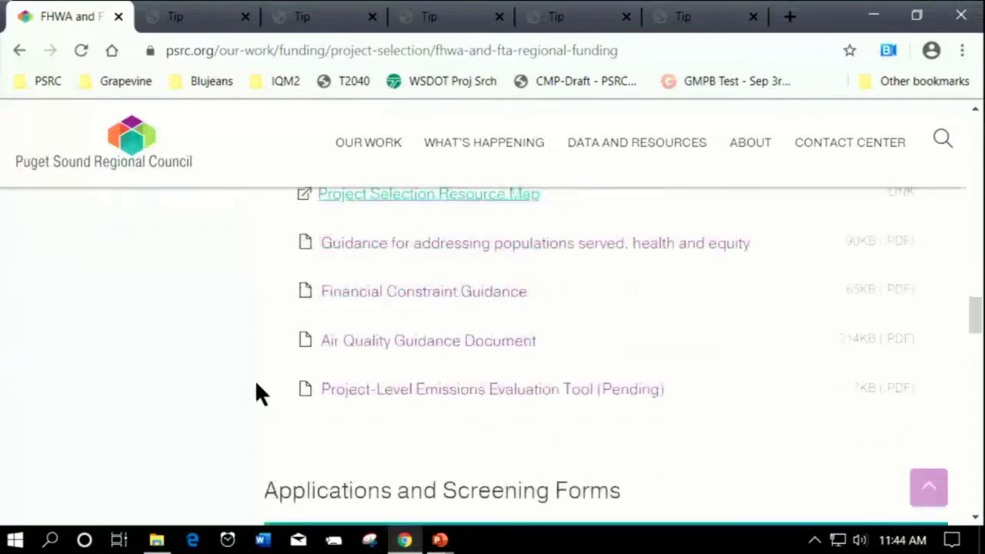
Review the Applications and Screening Forms instructions and the Countywide Competitions section of the funding page
scroll(244, 310, "down", 2)
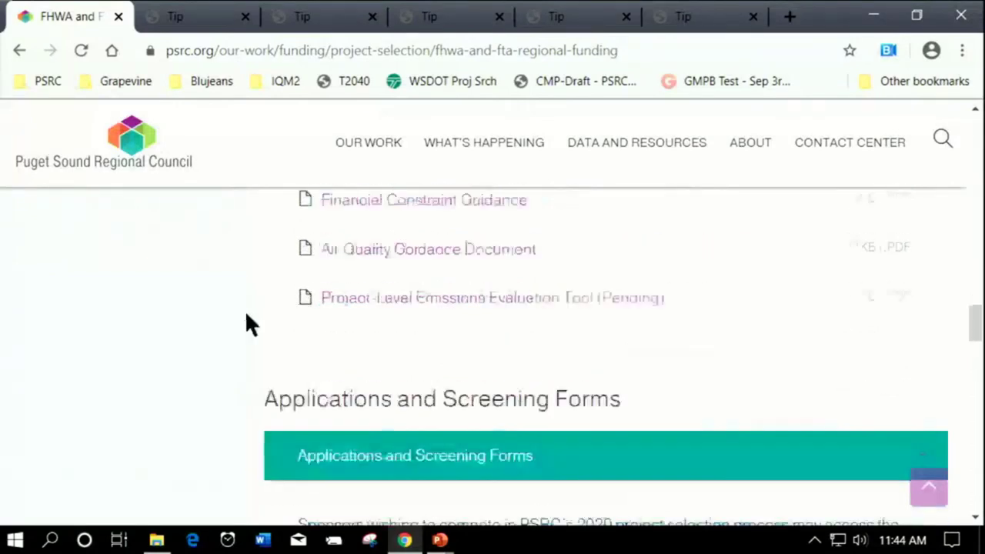
scroll(246, 319, "down", 2)
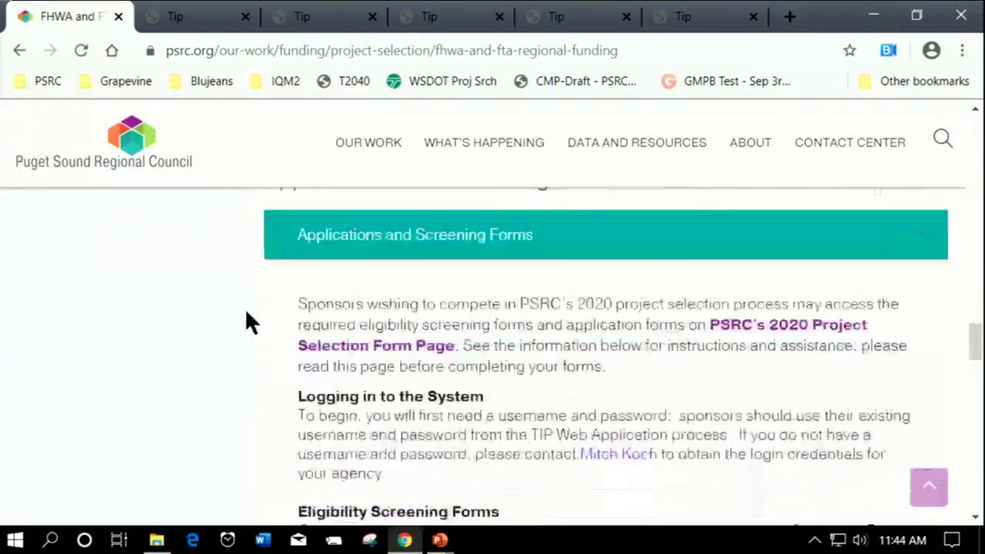
scroll(241, 312, "down", 6)
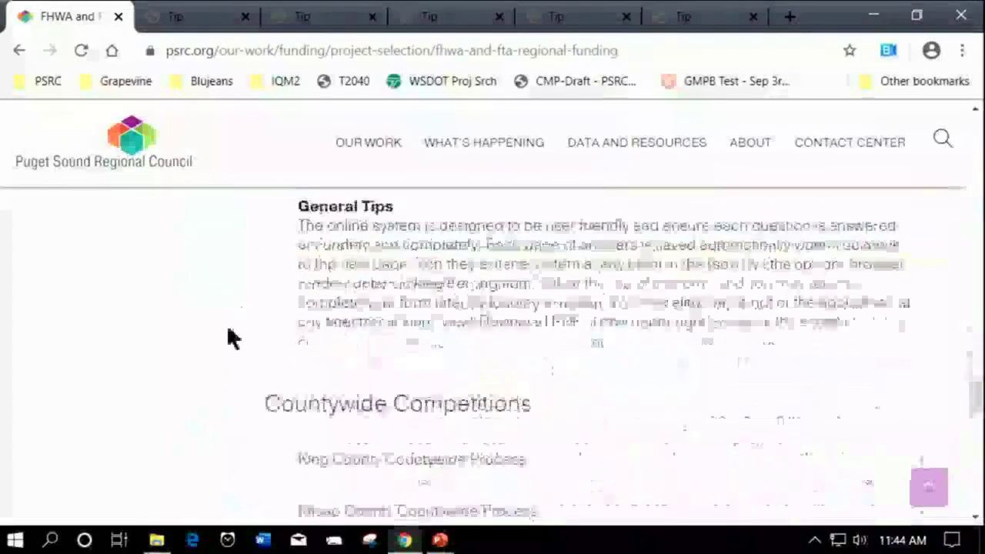
scroll(228, 328, "up", 1)
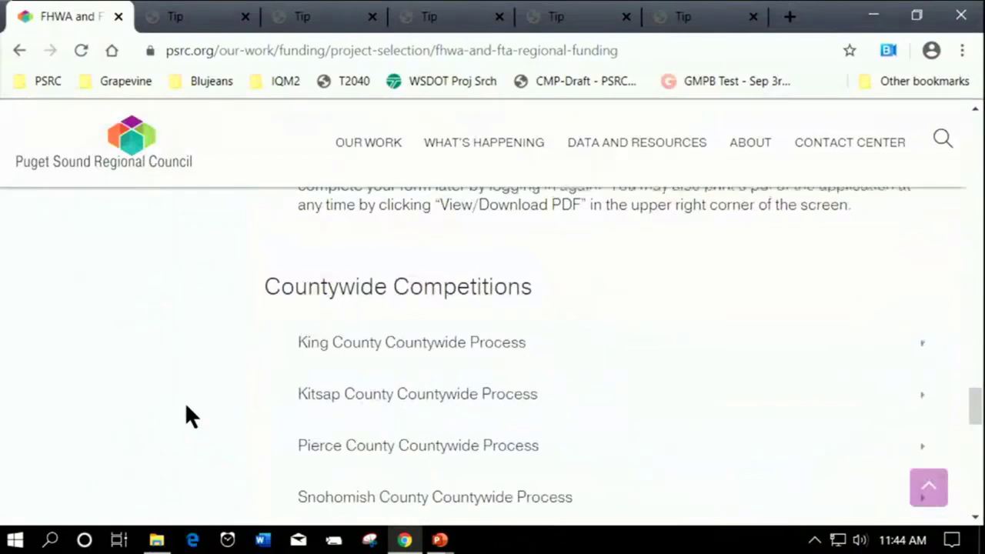
scroll(184, 402, "up", 4)
scroll(182, 396, "up", 3)
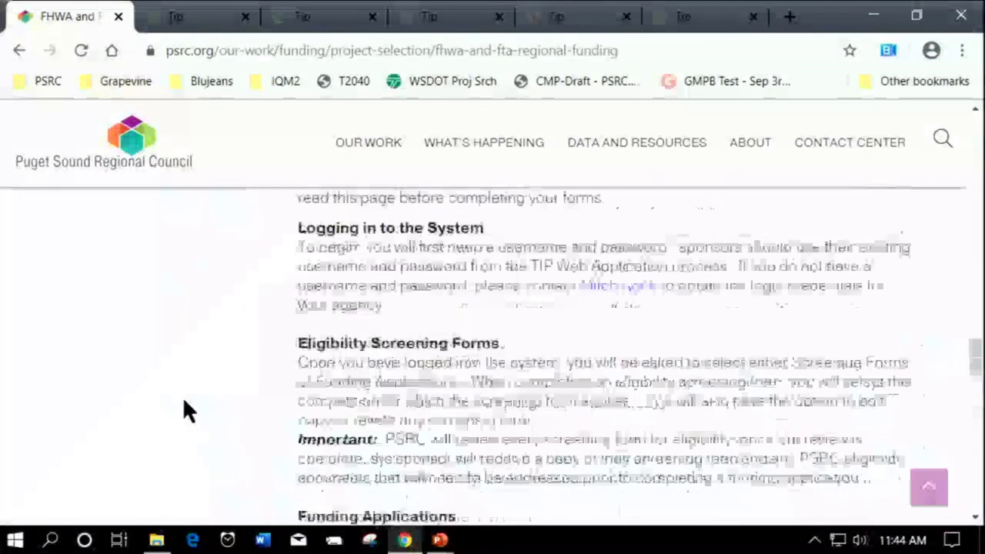
scroll(182, 396, "up", 4)
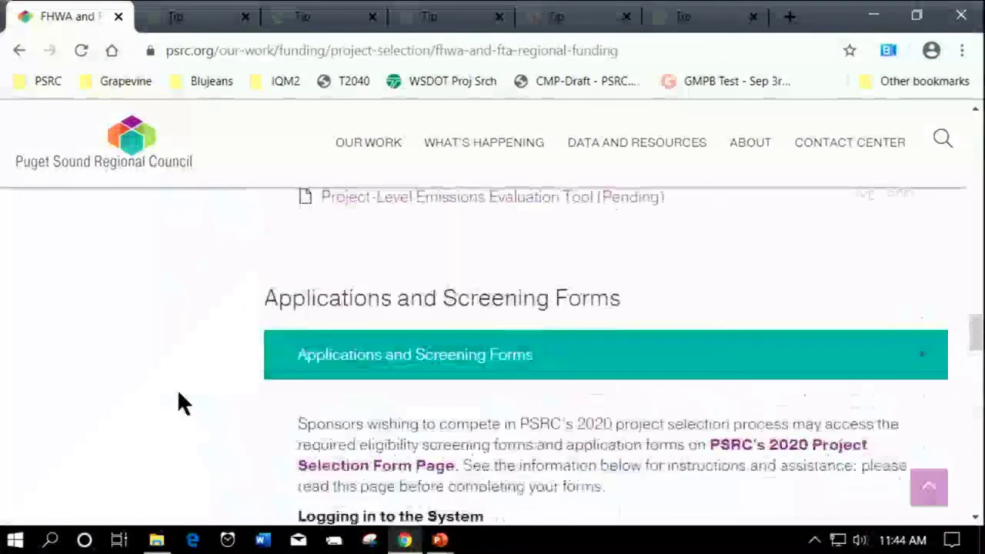
scroll(499, 323, "down", 1)
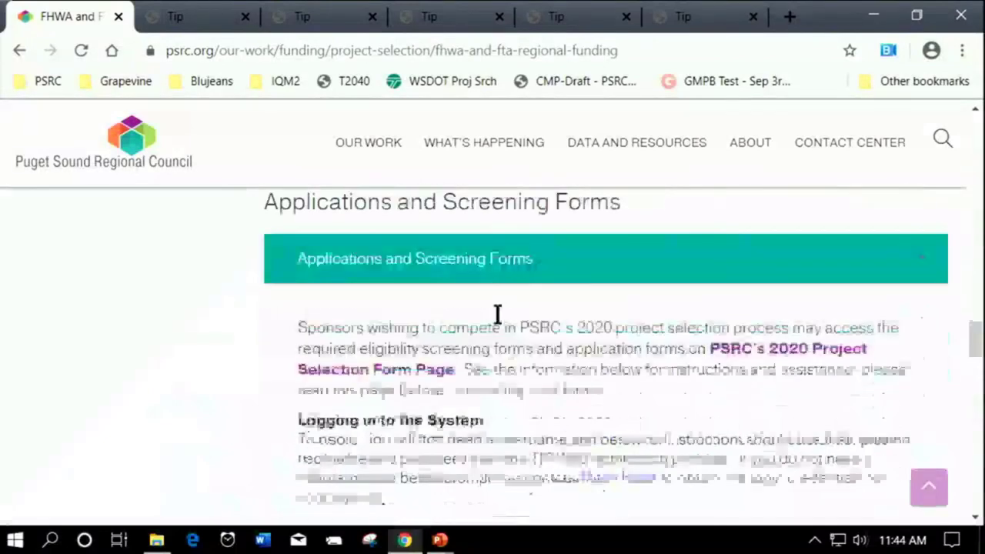
Open PSRC's 2020 Project Selection Form Page and view the new and existing funding application pages
left_click(791, 354)
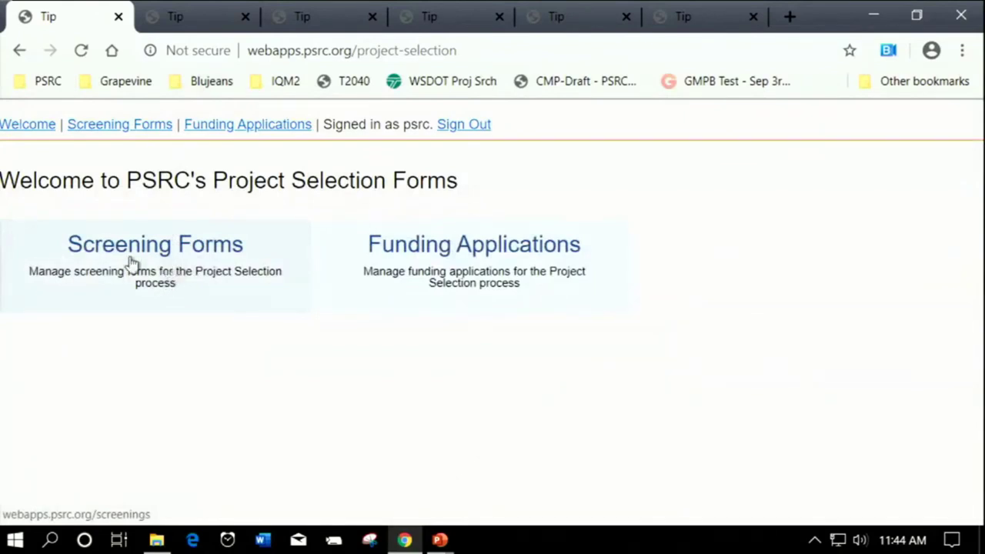
left_click(184, 11)
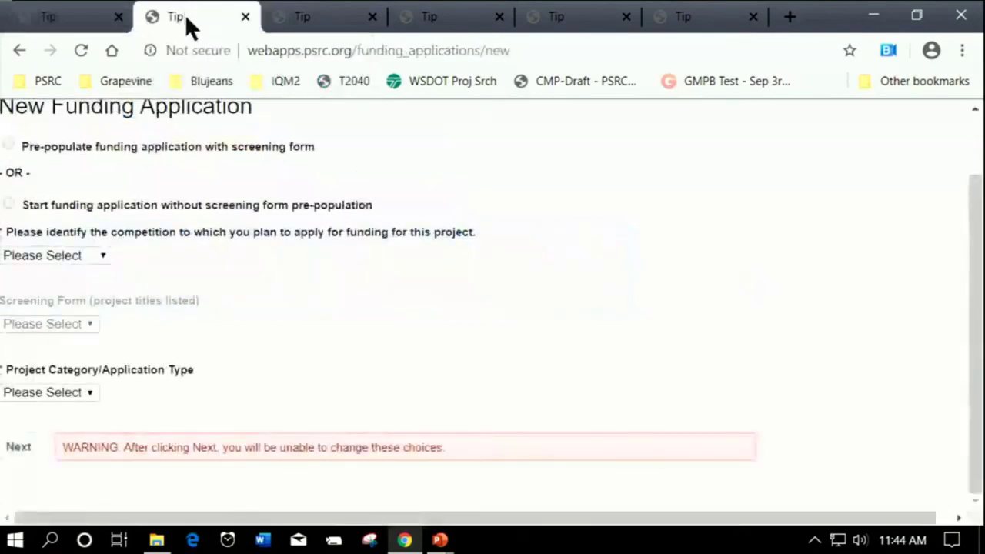
left_click(314, 19)
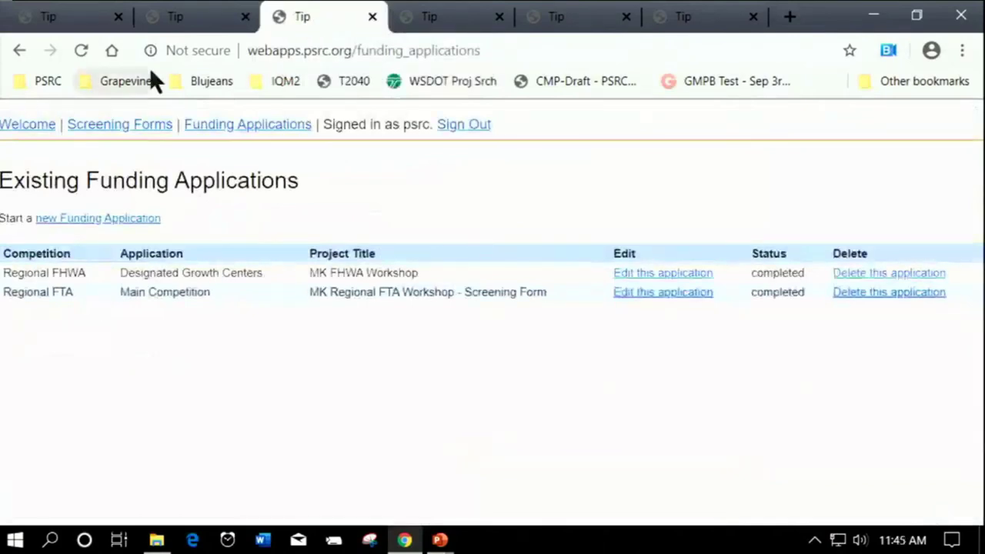
Go back to the New Funding Application page and open the Screening Forms page from it
left_click(190, 25)
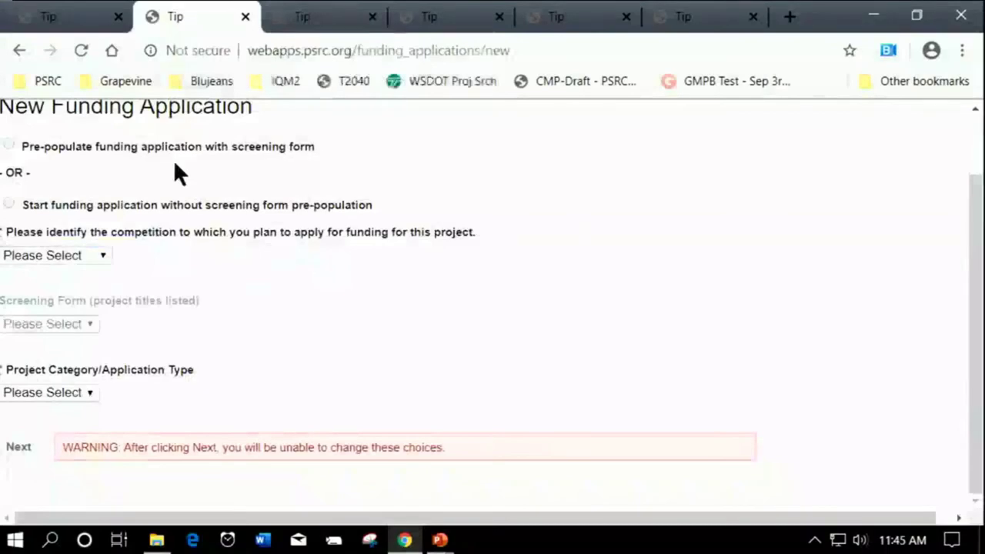
scroll(176, 170, "up", 1)
left_click(83, 130)
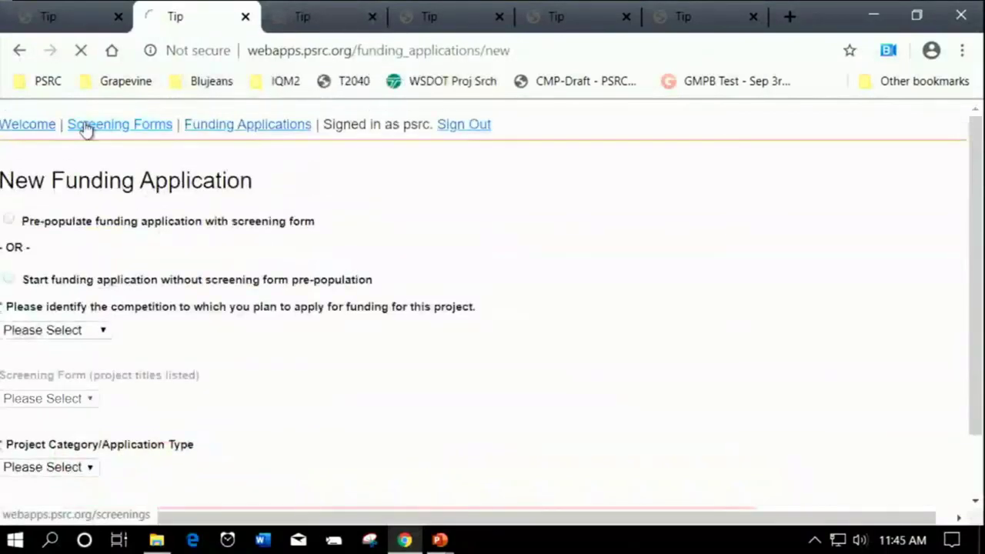
Find the Regional FTA screening form titled "Regional FTA Workshop_submitted" in the screening forms list and open it for editing
scroll(204, 288, "down", 1)
scroll(219, 293, "down", 5)
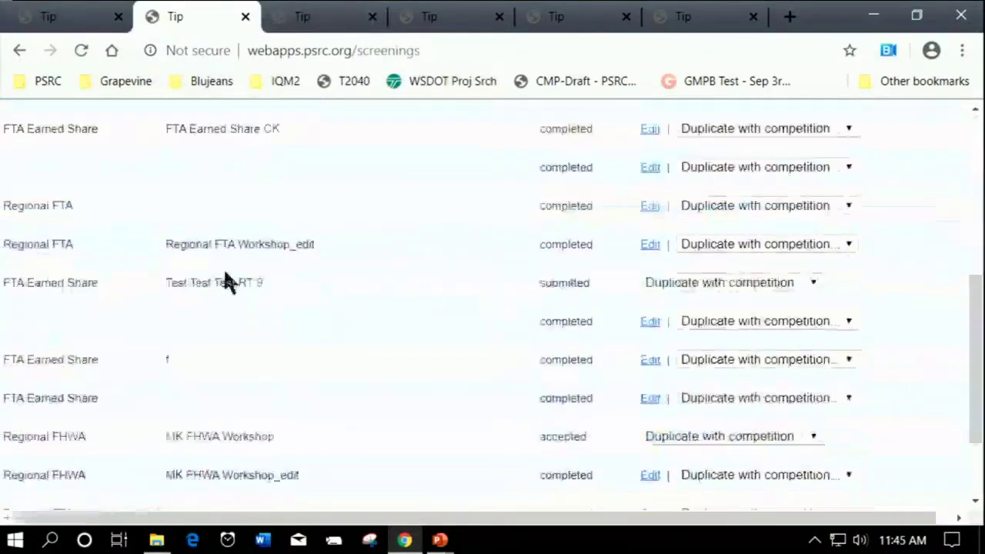
scroll(227, 279, "down", 2)
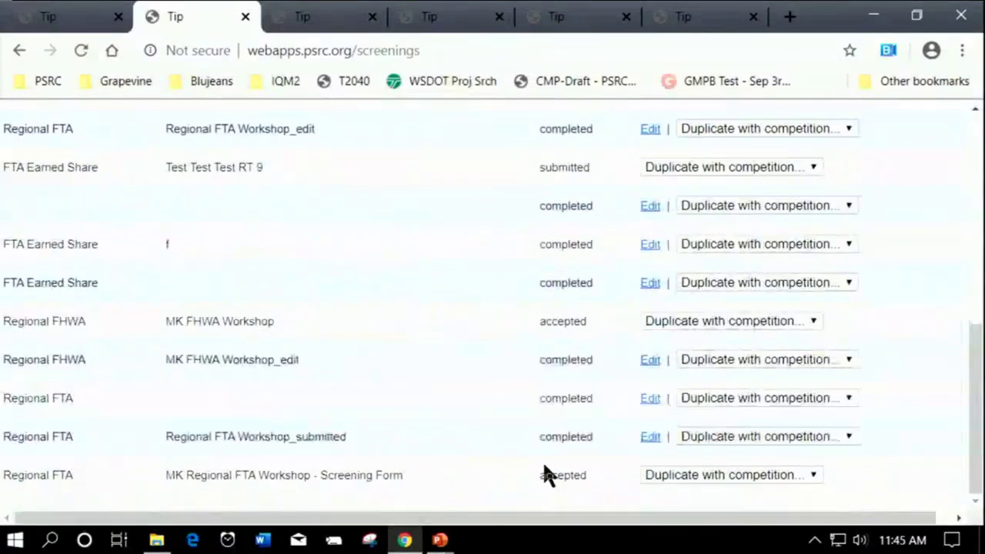
left_click(651, 438)
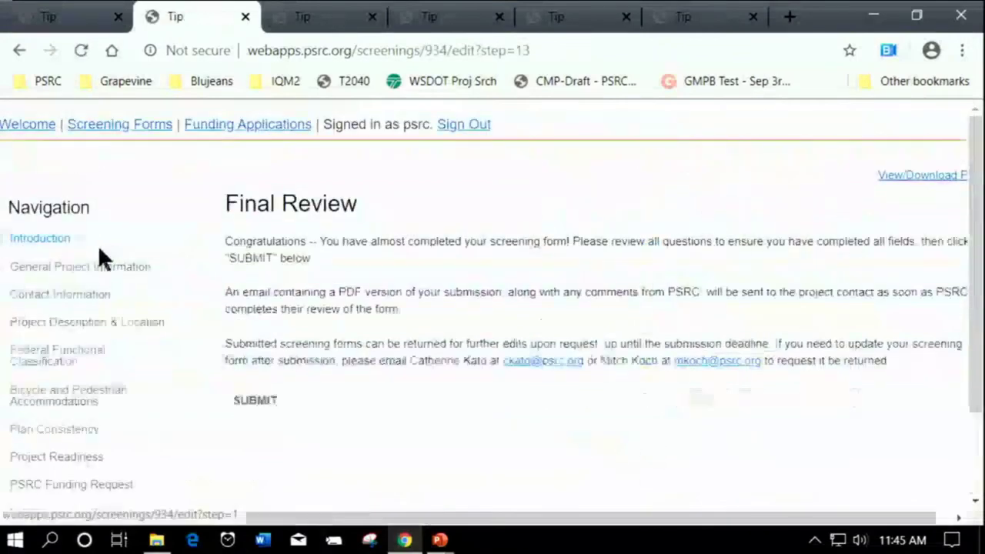
Open the form's Introduction section, view the available competition choices and keep Regional FTA selected
left_click(69, 240)
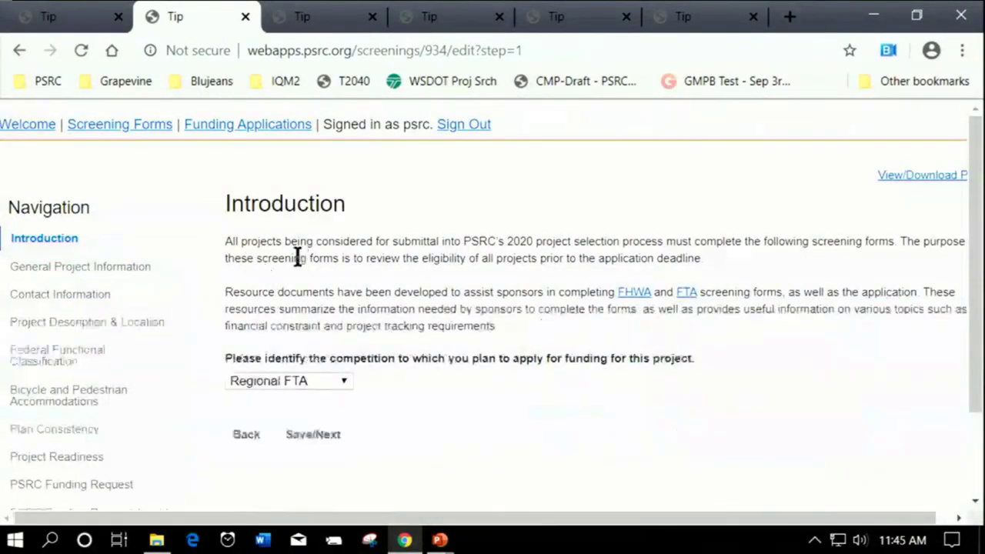
left_click(344, 378)
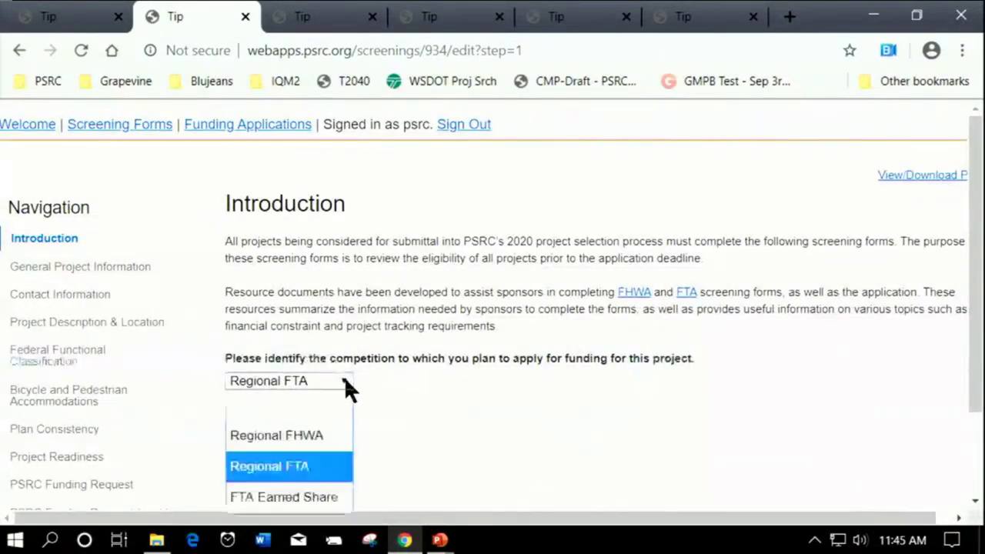
left_click(293, 467)
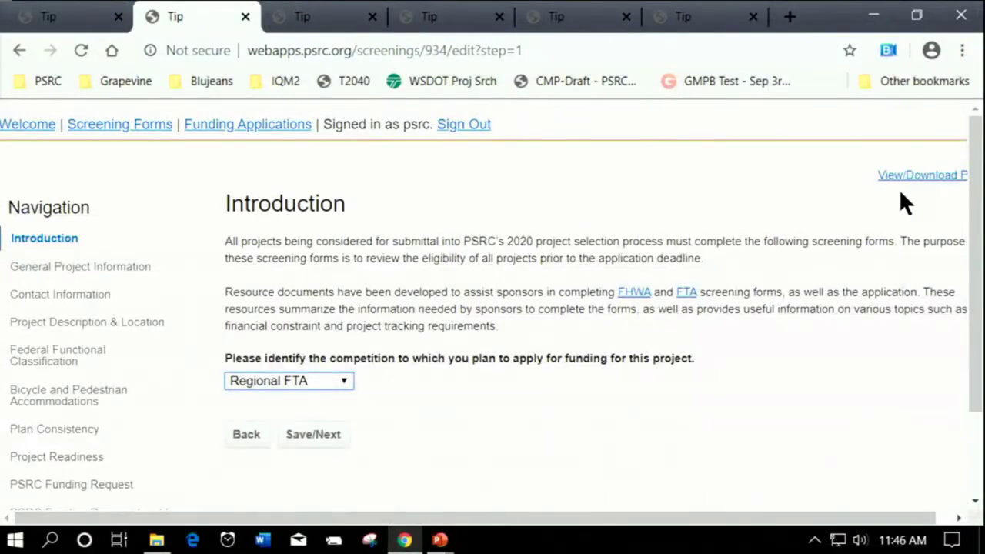
Open the General Project Information section and review its plan ID, sponsoring agency and designated recipient questions
left_click(102, 270)
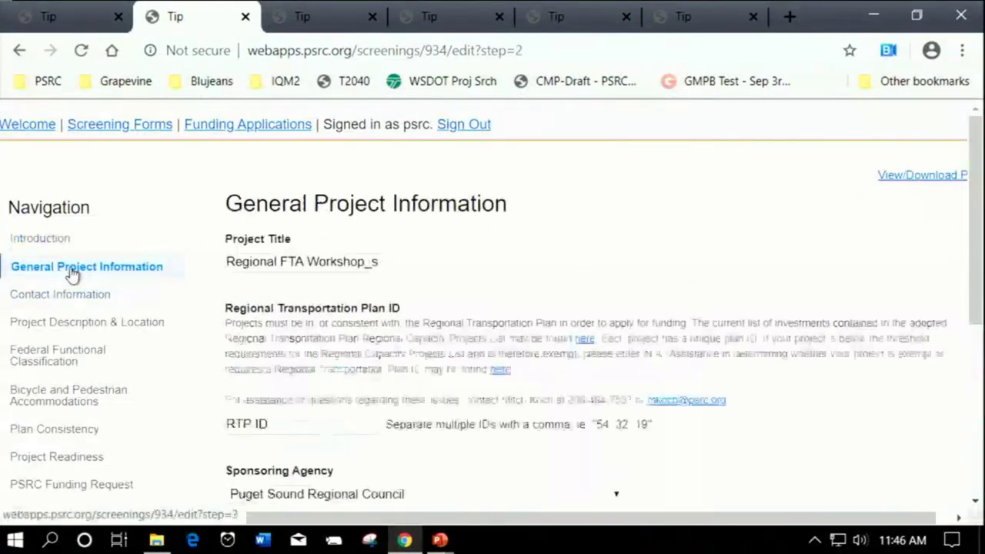
scroll(368, 296, "down", 2)
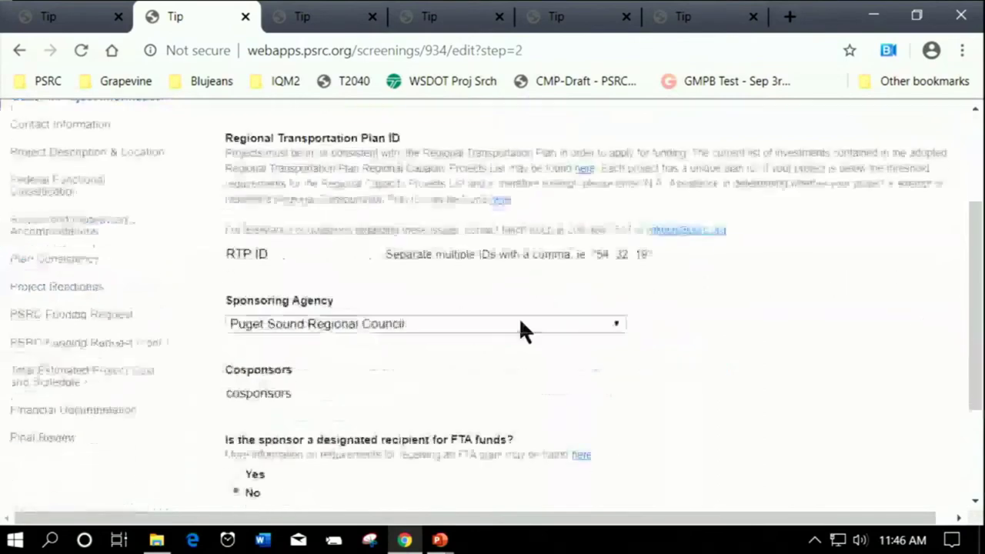
scroll(486, 369, "down", 2)
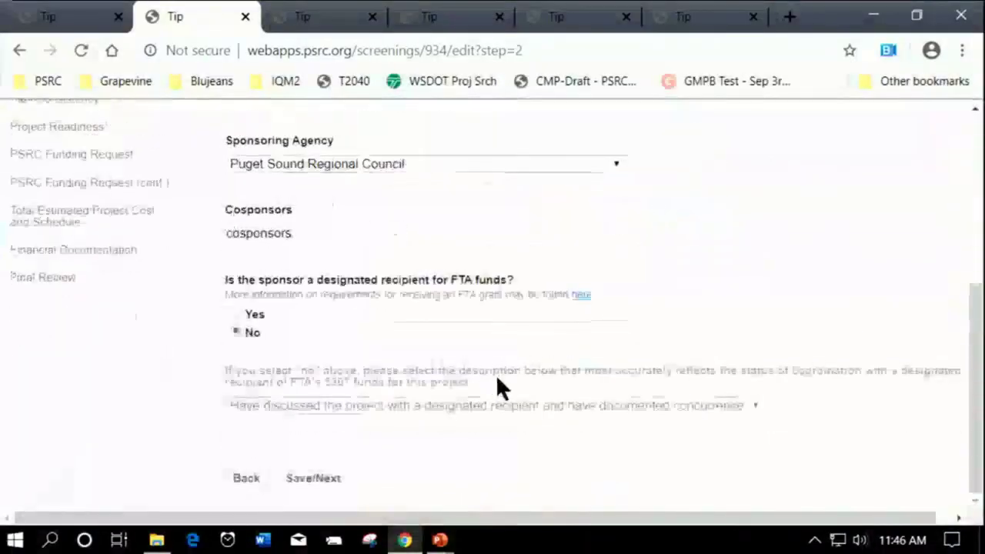
scroll(497, 387, "up", 3)
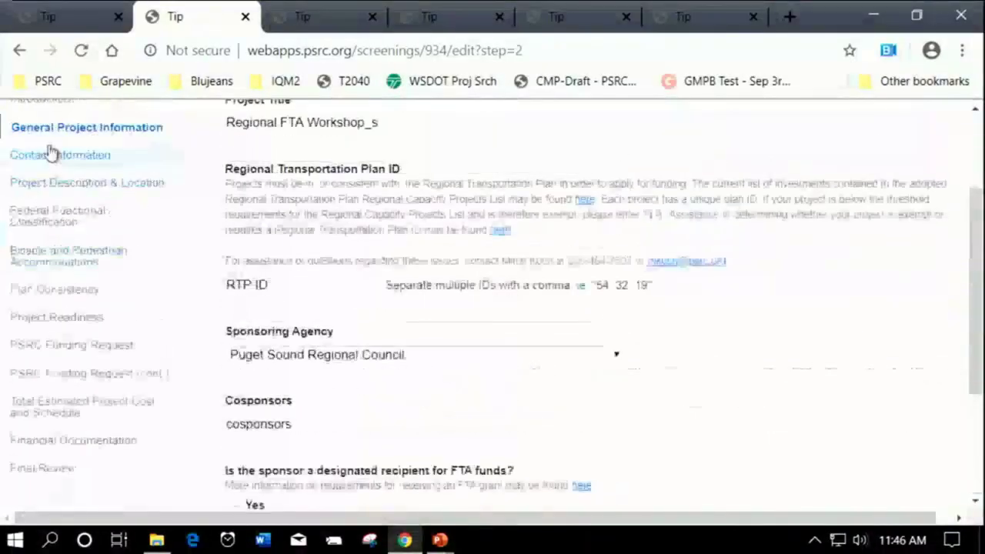
Open the Project Description & Location section and review its description, location, county and center fields
left_click(80, 191)
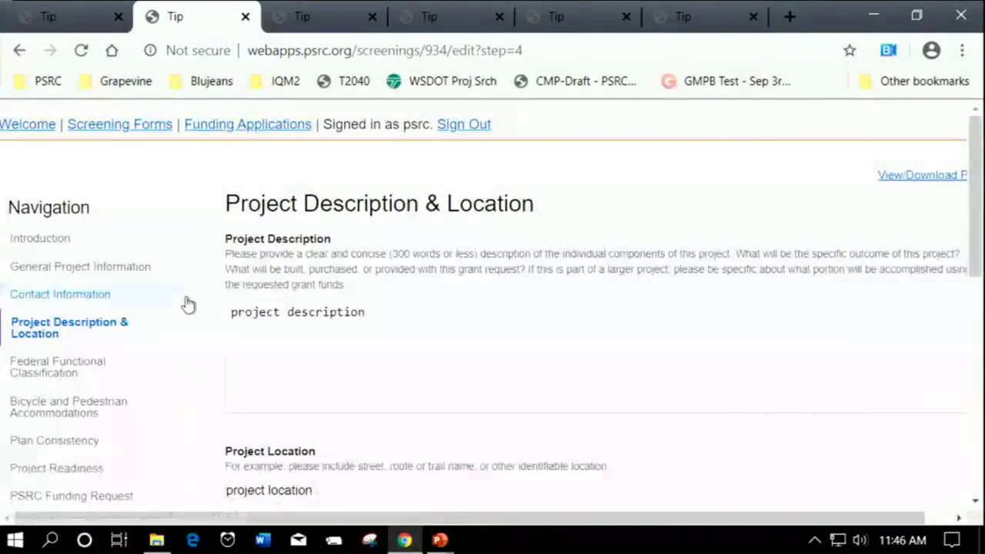
scroll(189, 308, "down", 3)
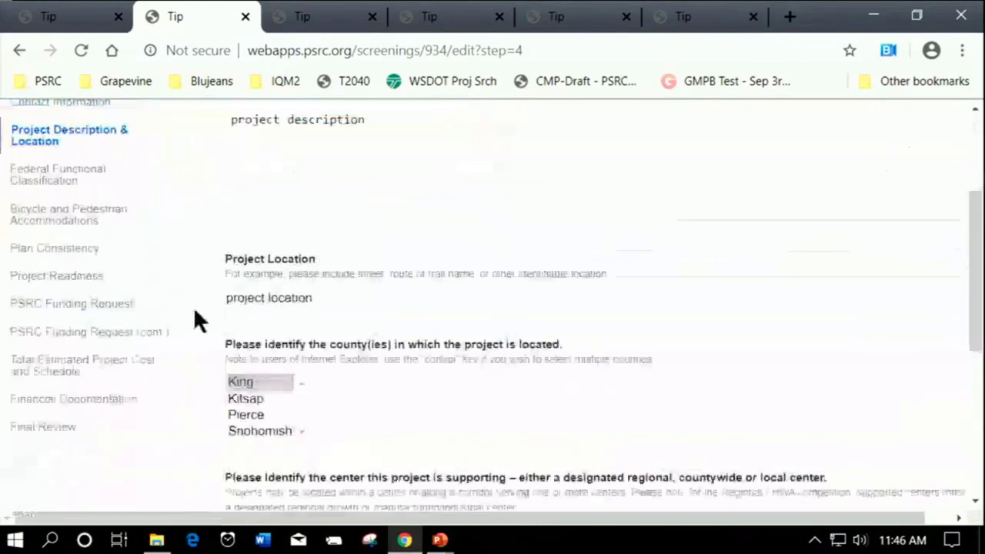
scroll(195, 311, "down", 1)
scroll(195, 310, "up", 3)
Open the Federal Functional Classification section and review its exceptions and the rural and urban classification options
left_click(67, 269)
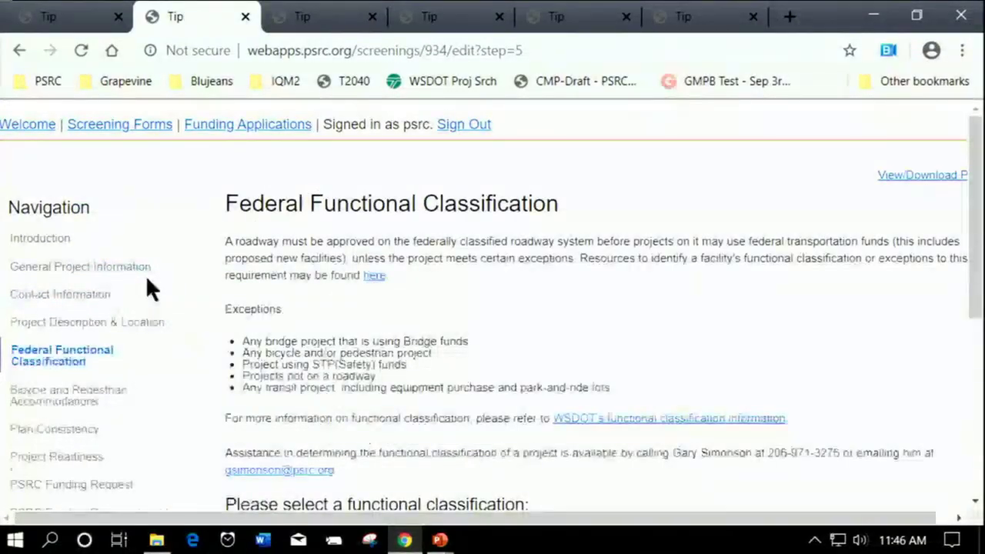
scroll(210, 283, "down", 4)
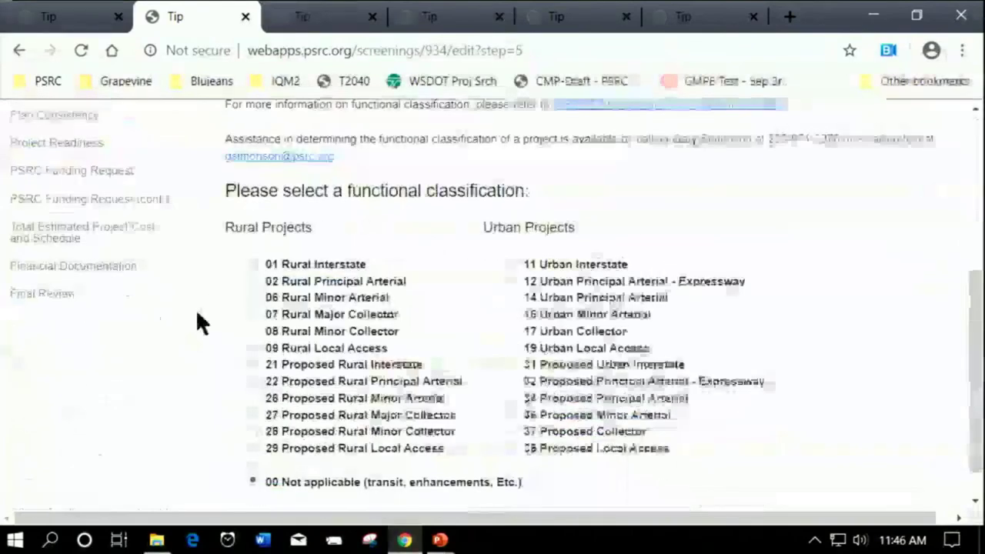
scroll(366, 408, "down", 1)
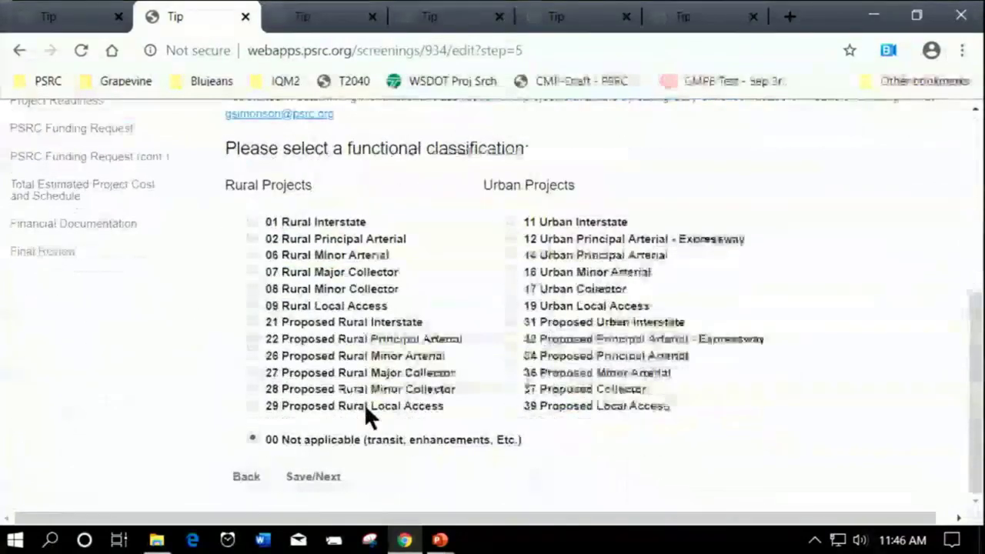
scroll(202, 360, "up", 1)
scroll(191, 344, "up", 2)
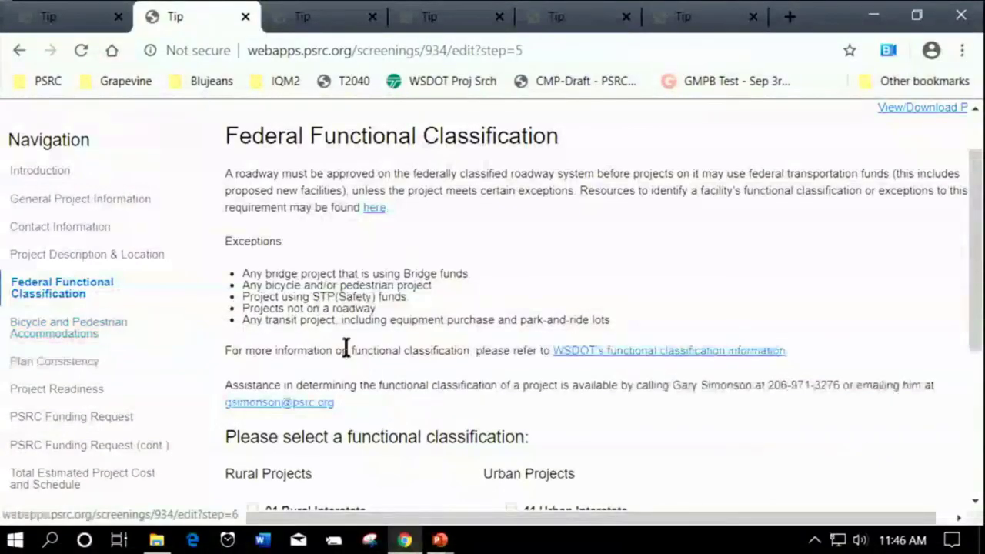
scroll(309, 328, "down", 1)
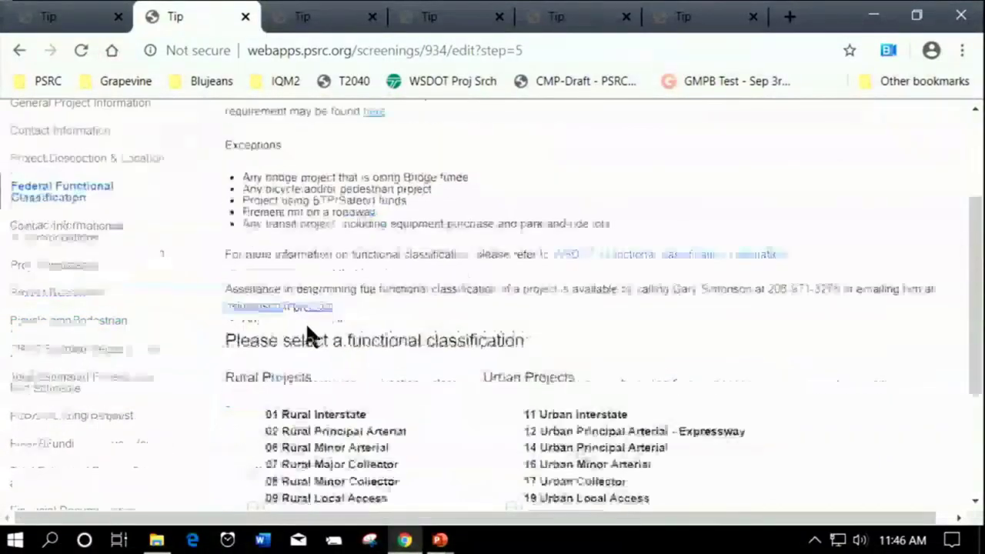
scroll(306, 319, "down", 2)
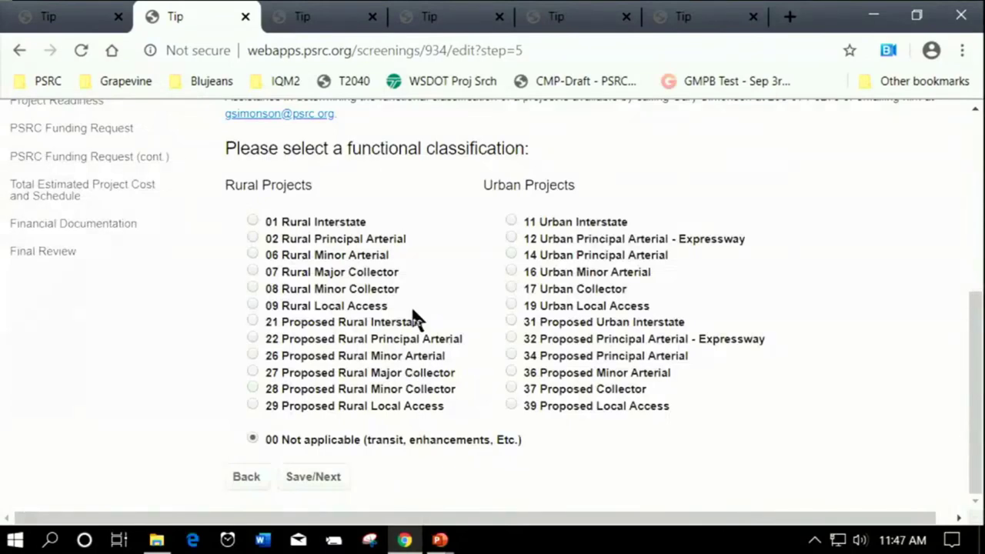
scroll(405, 322, "up", 3)
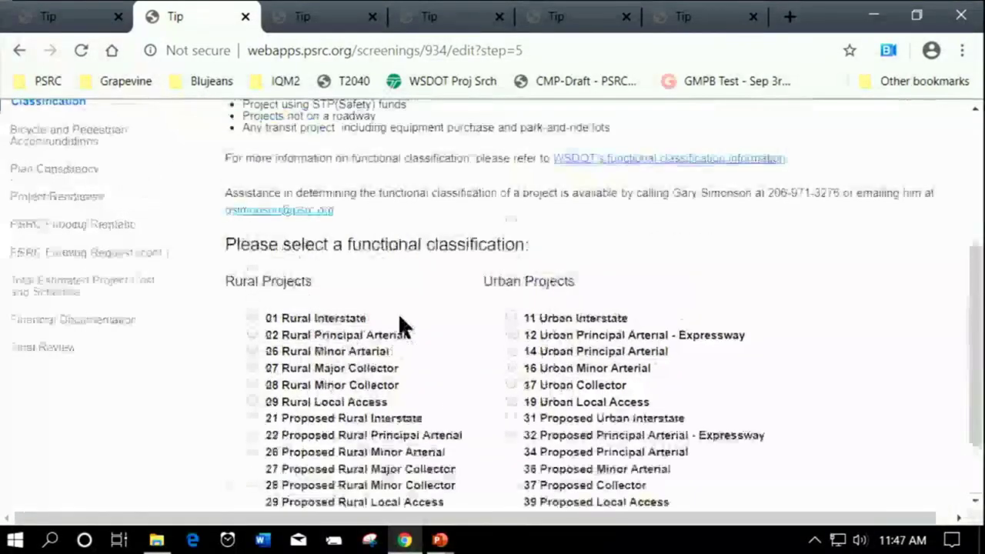
scroll(400, 319, "up", 3)
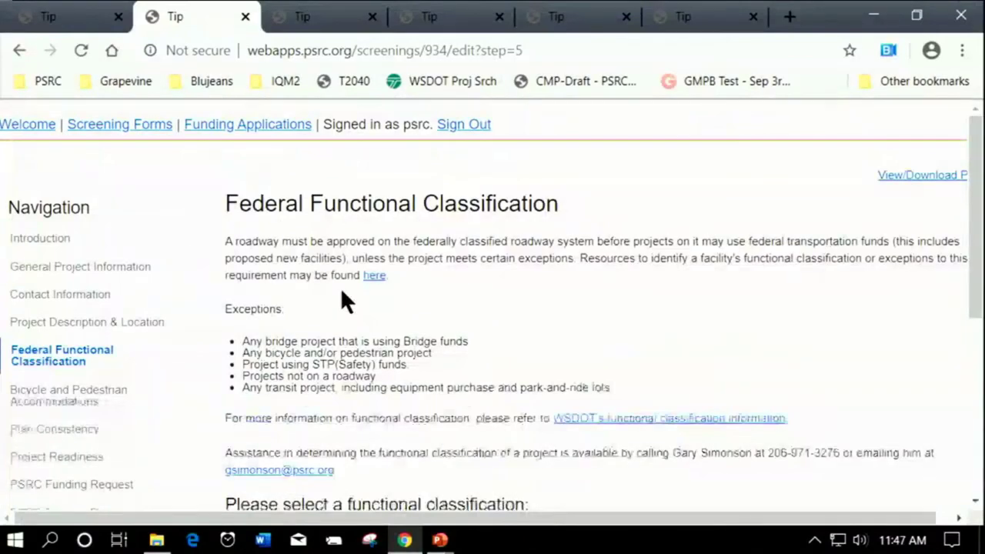
scroll(94, 284, "down", 1)
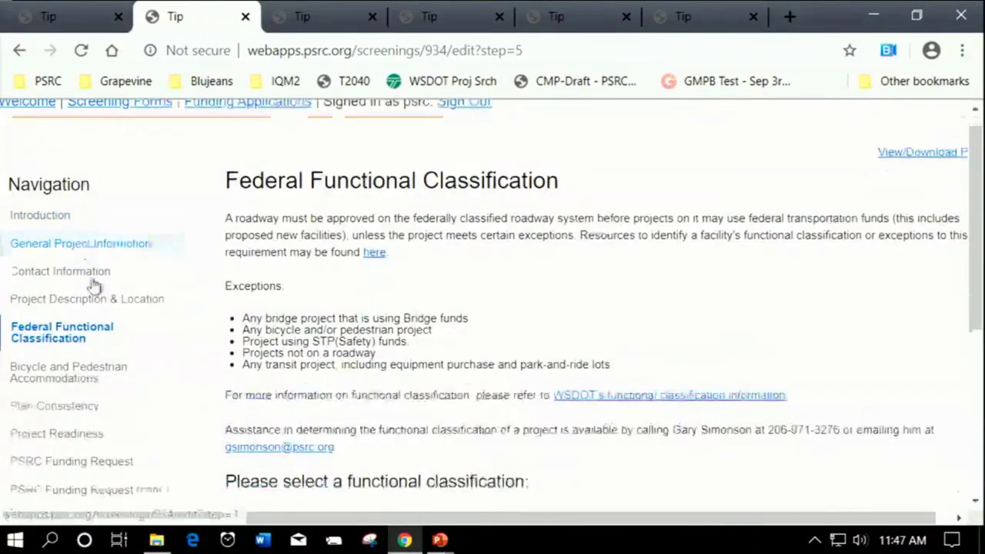
Open the Bicycle and Pedestrian Accommodations section and review its facility question, classification list and explanation field
scroll(94, 283, "down", 1)
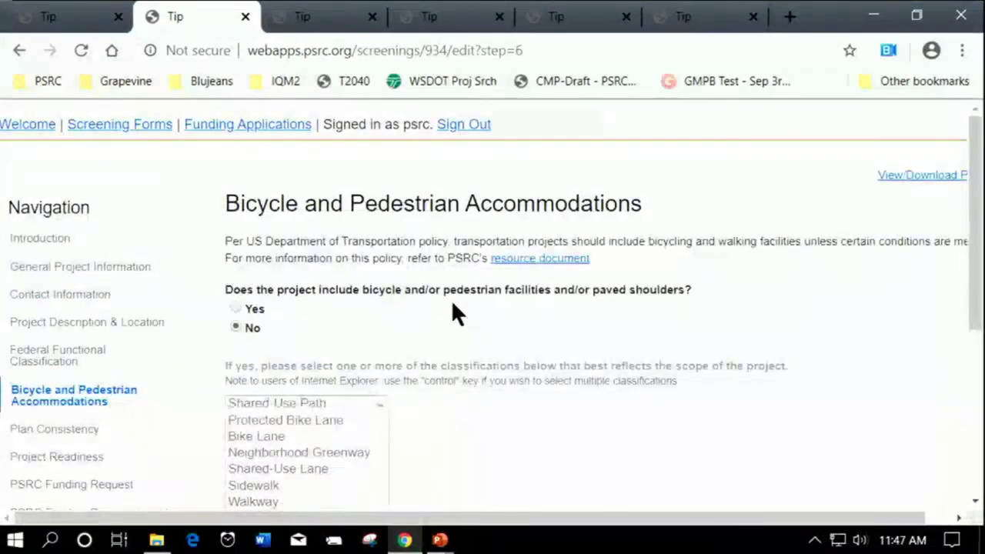
scroll(453, 308, "down", 3)
scroll(538, 271, "up", 2)
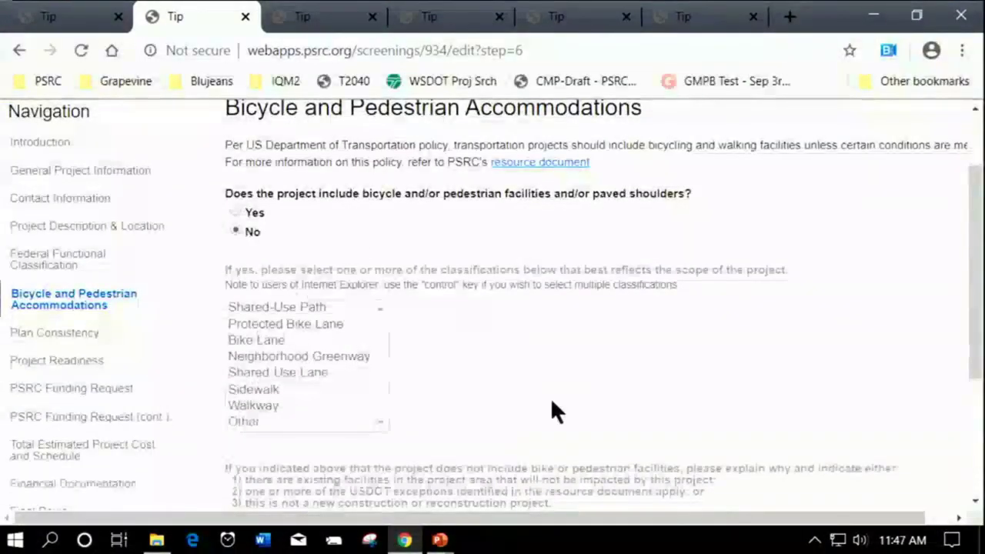
scroll(547, 385, "down", 3)
scroll(544, 385, "up", 2)
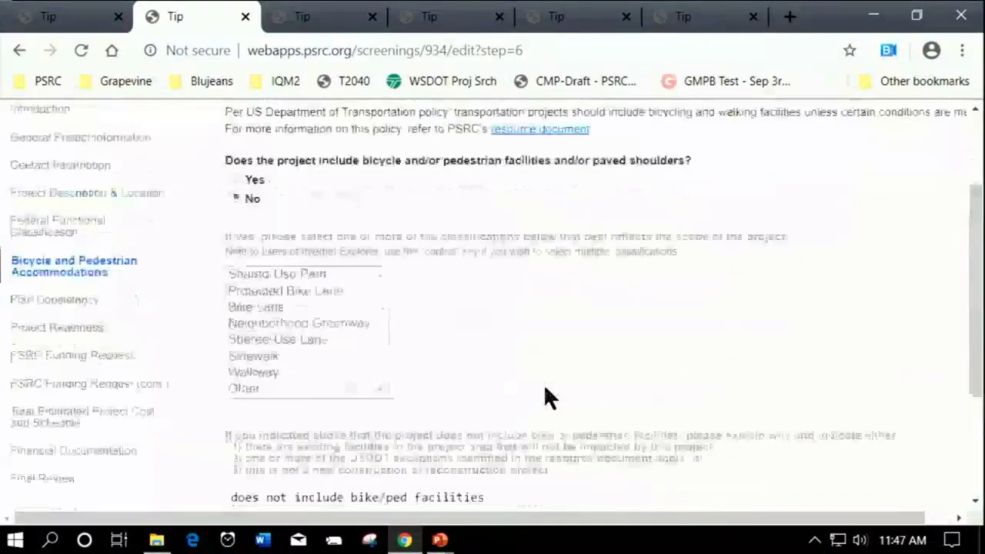
scroll(544, 389, "up", 1)
scroll(546, 398, "down", 3)
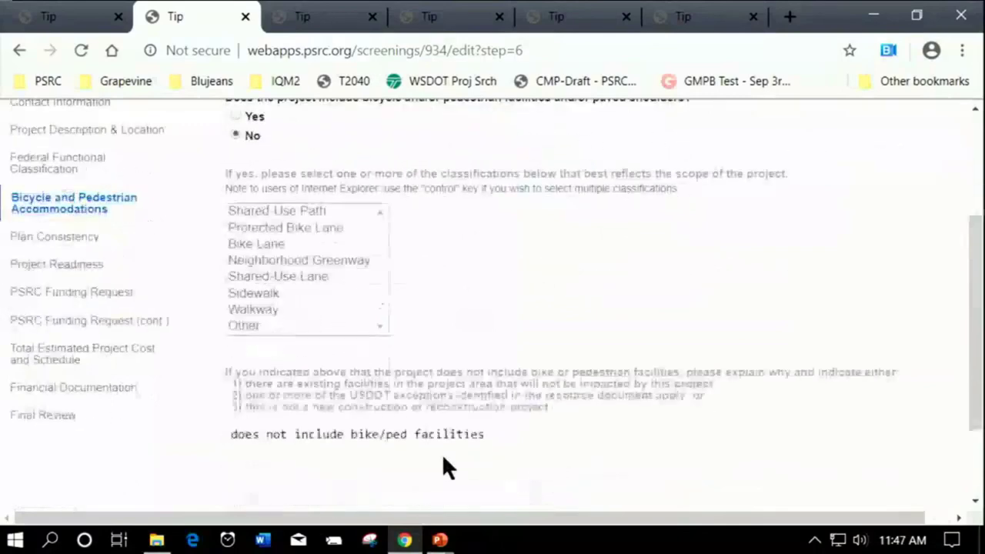
scroll(565, 467, "up", 2)
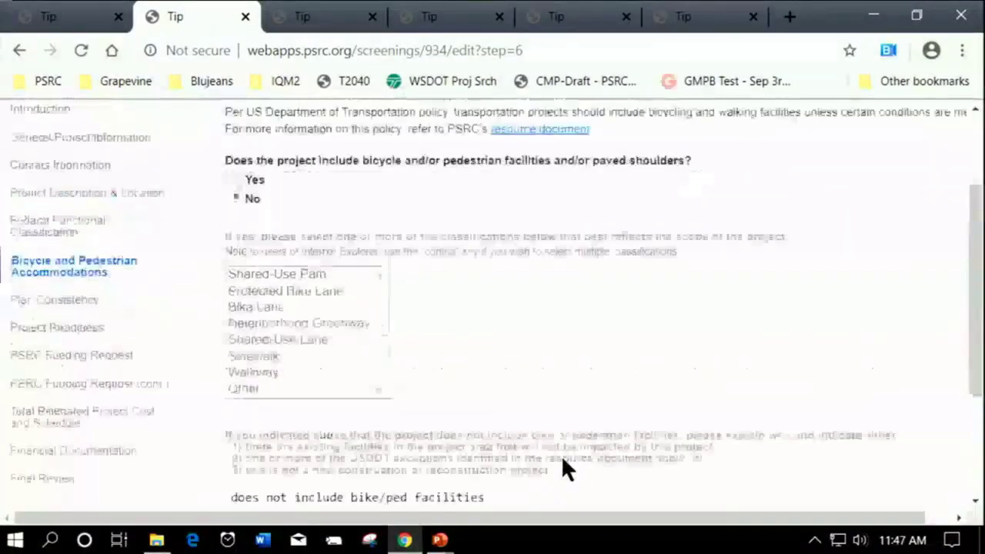
scroll(561, 454, "up", 1)
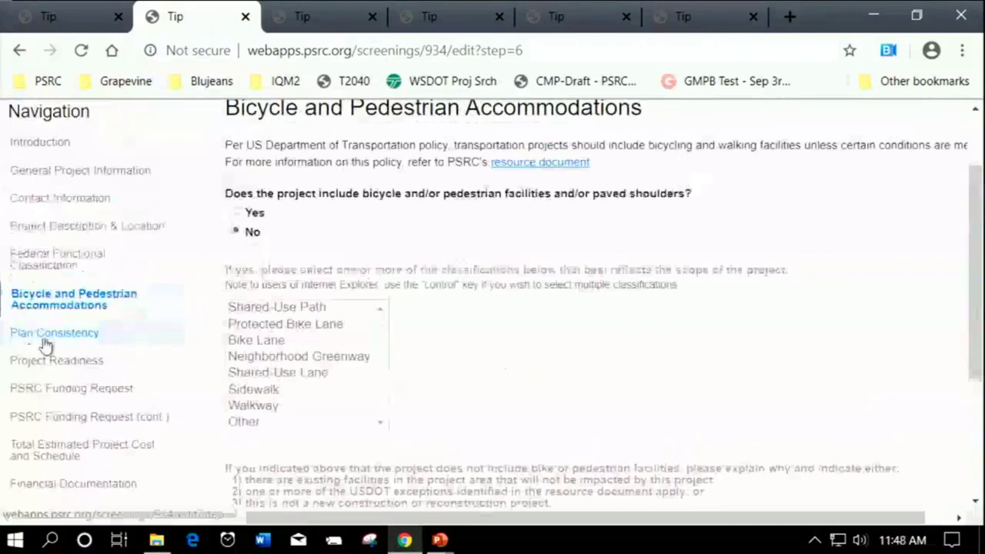
Open the Plan Consistency section and review its local comprehensive plan question and the two explanation fields
left_click(52, 337)
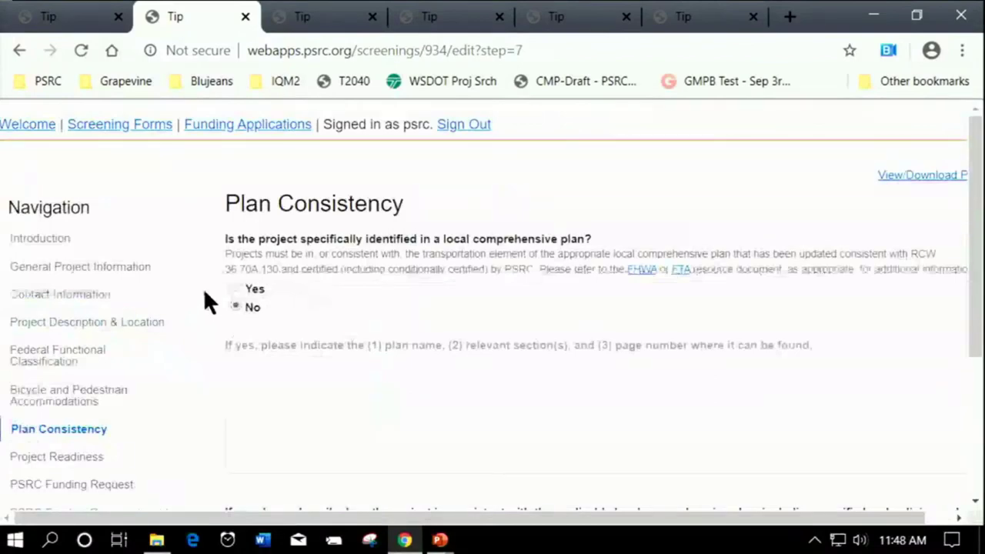
scroll(204, 292, "down", 2)
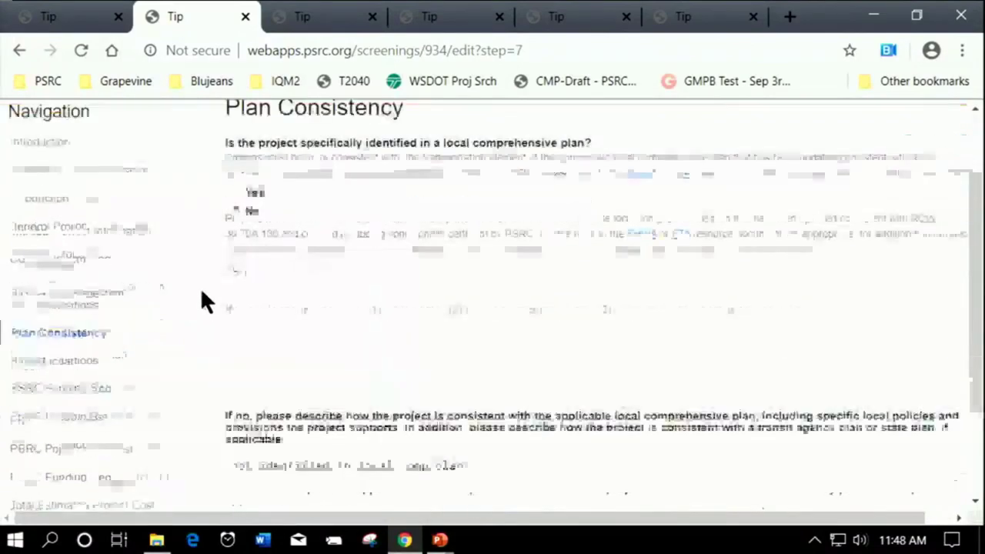
scroll(202, 296, "up", 2)
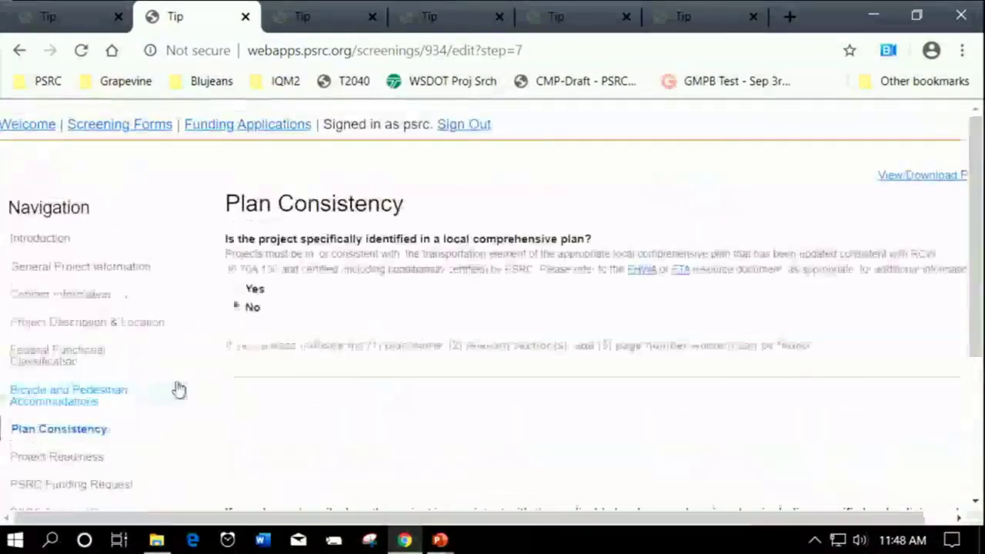
scroll(176, 388, "down", 1)
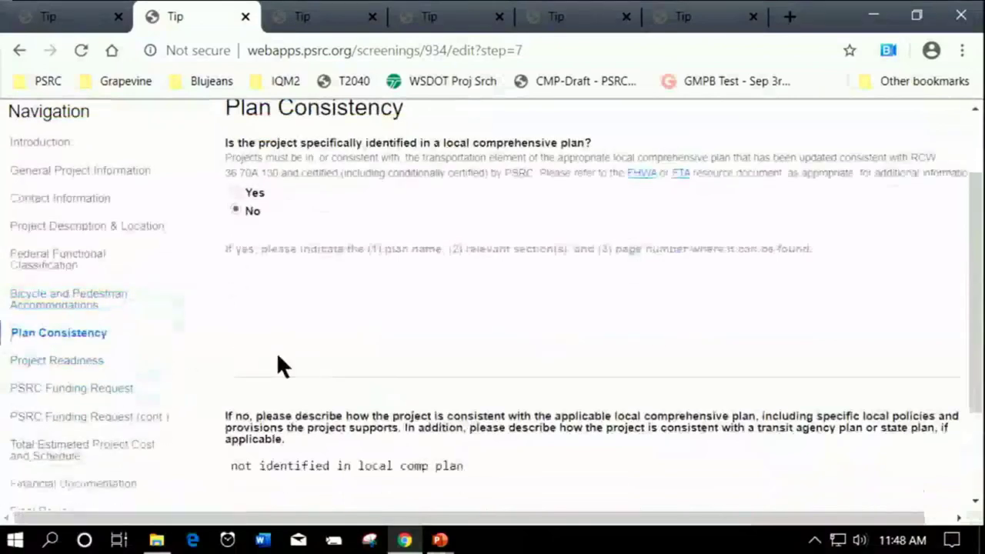
scroll(212, 391, "down", 2)
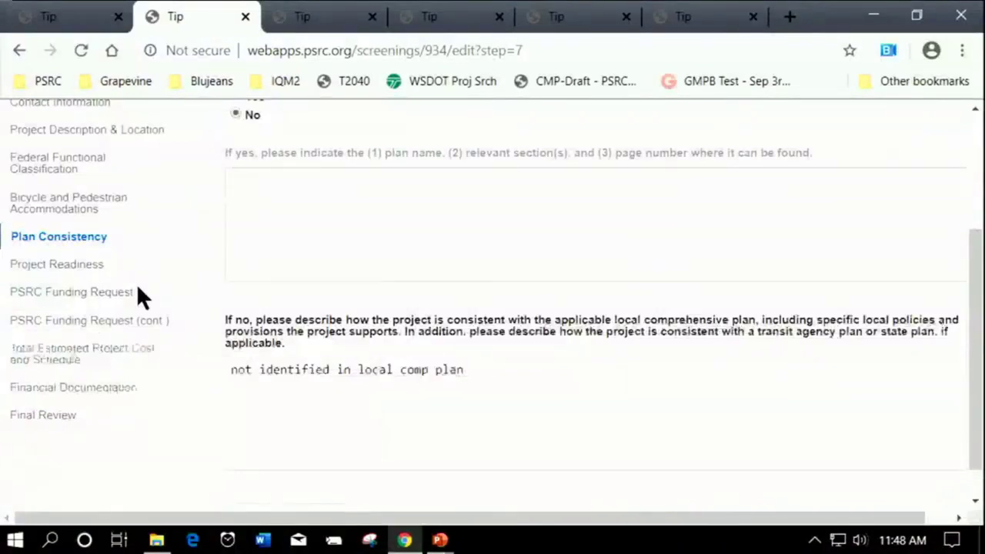
View the Project Readiness section, and open the PSRC Funding Request section to review its funding and obligation requirements
left_click(70, 264)
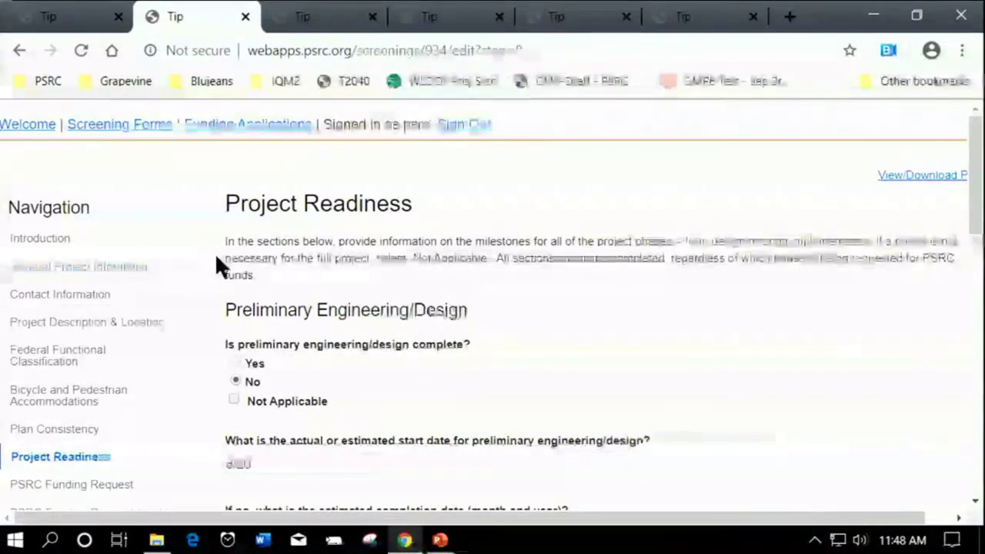
scroll(192, 258, "down", 2)
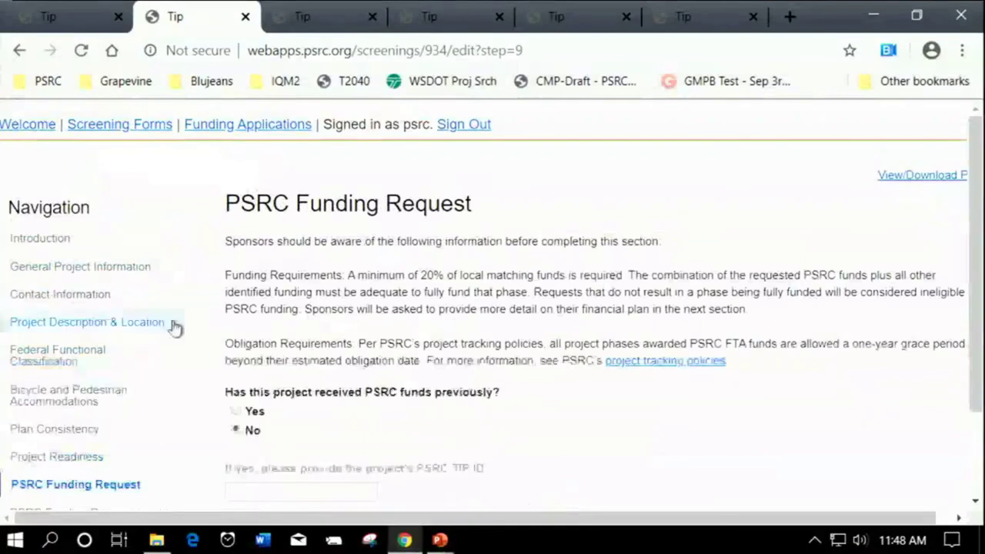
scroll(165, 323, "down", 2)
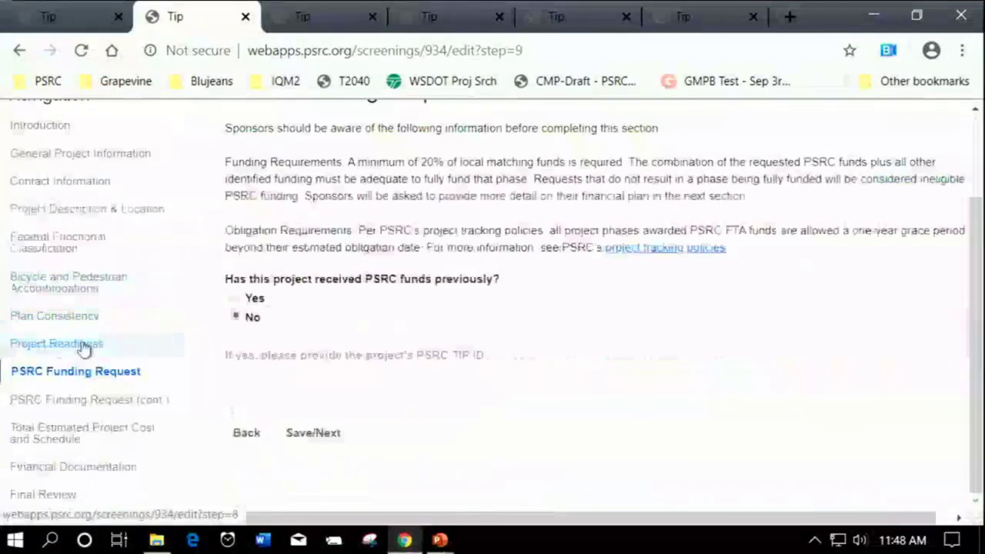
Open the PSRC Funding Request (cont.) section and review its table of phases, requested amounts and years
left_click(77, 403)
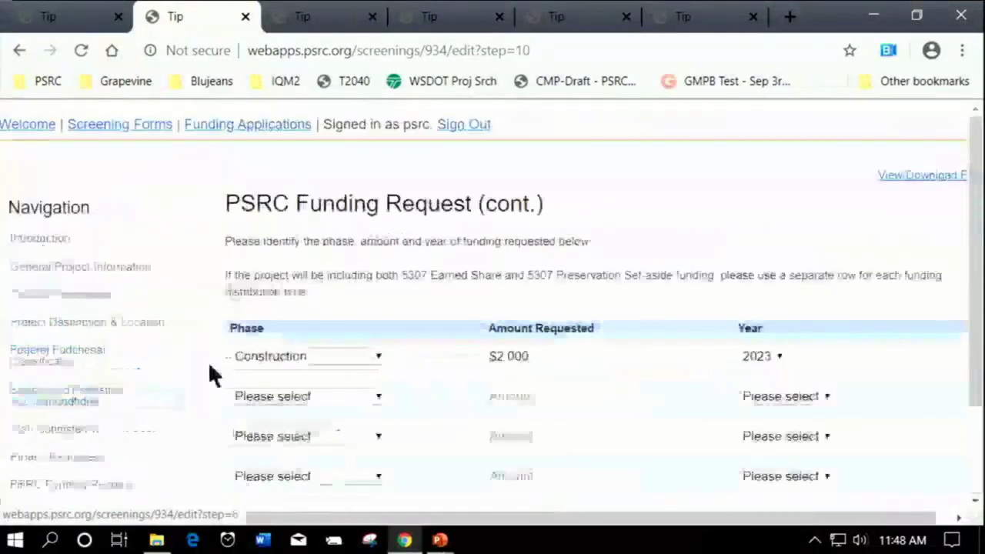
scroll(224, 323, "down", 2)
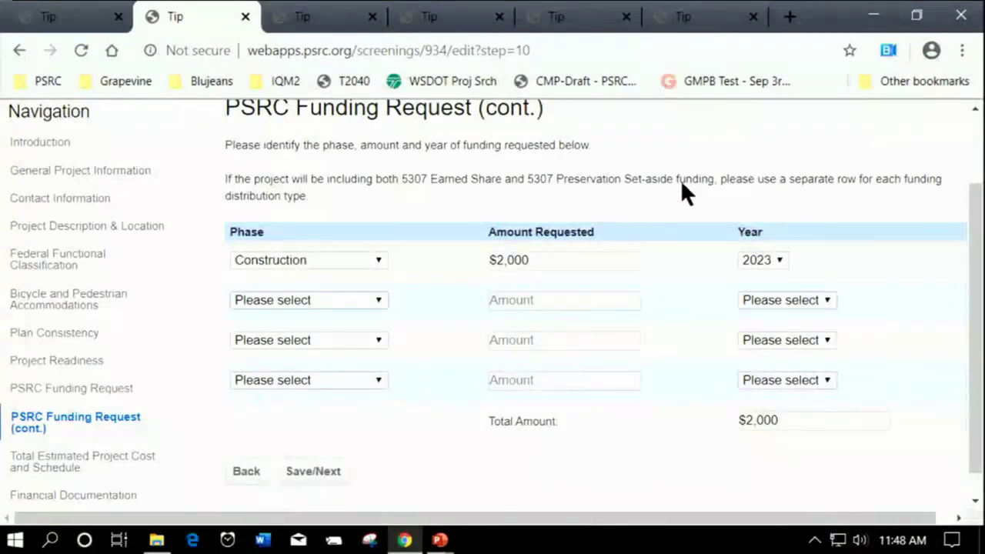
scroll(192, 294, "down", 1)
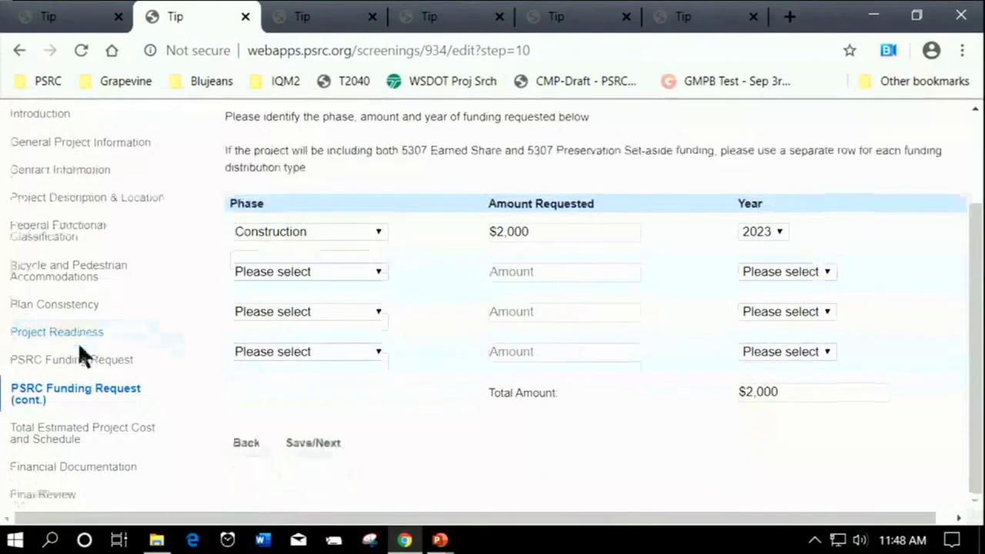
Open the Total Estimated Project Cost and Schedule section and review its instructions on funding sources, secured status and completion dates
left_click(49, 439)
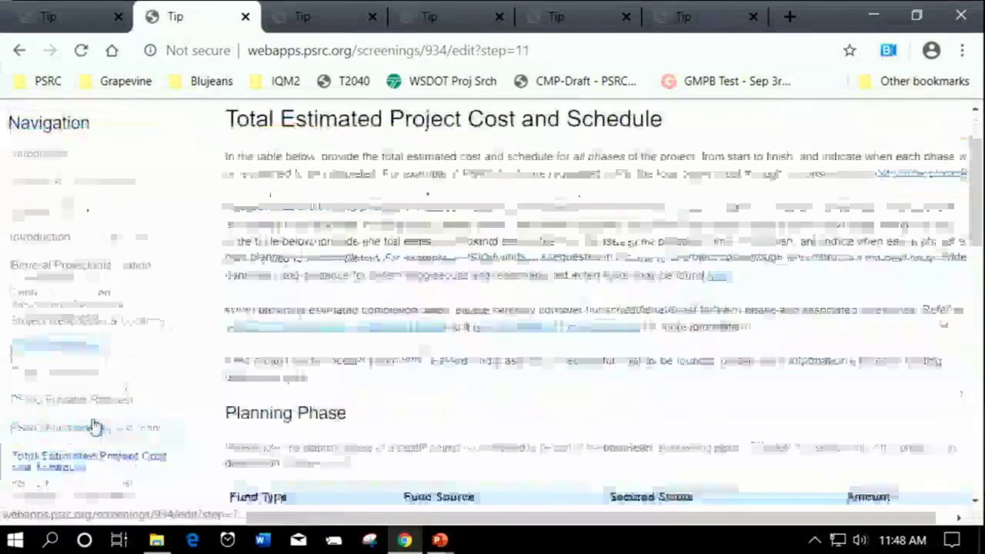
scroll(108, 434, "down", 3)
scroll(138, 415, "up", 5)
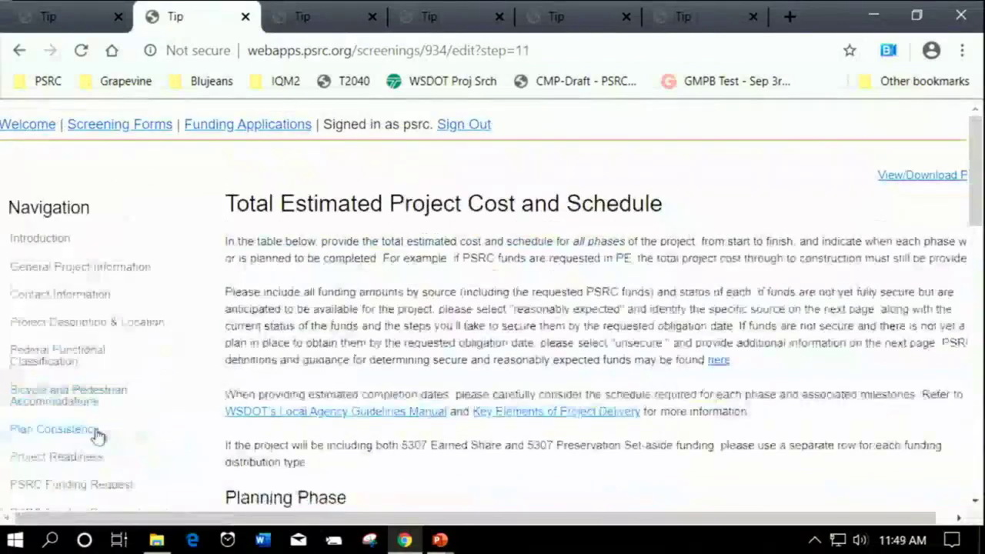
scroll(223, 409, "down", 3)
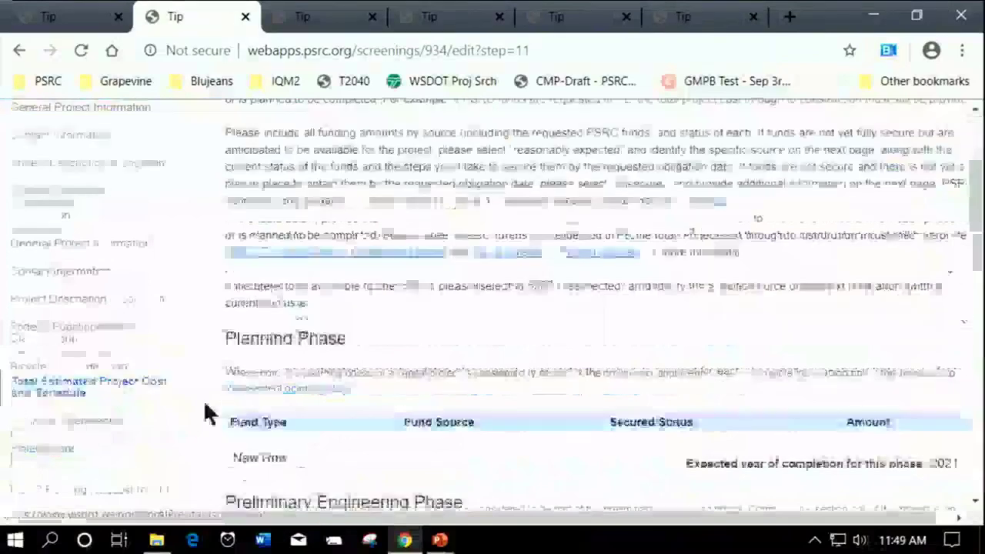
scroll(203, 400, "down", 1)
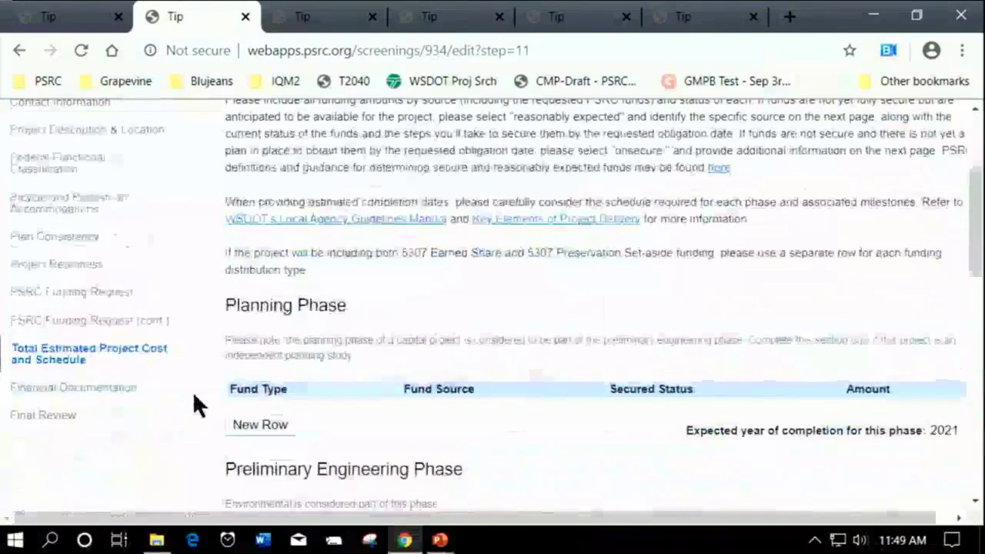
Review the funding tables from the Planning phase to the Other phase, and the estimated project completion date and total cost fields
scroll(192, 391, "down", 5)
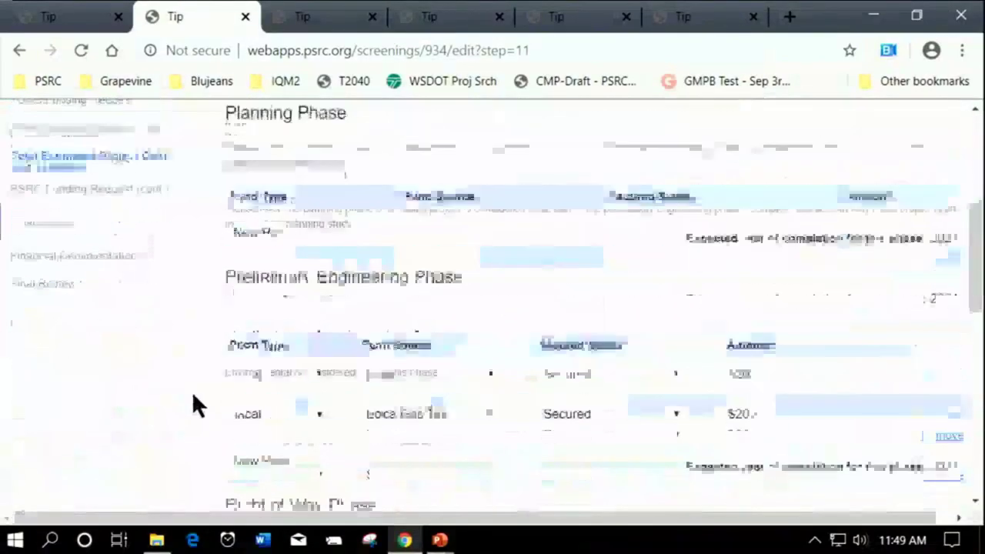
scroll(193, 401, "down", 2)
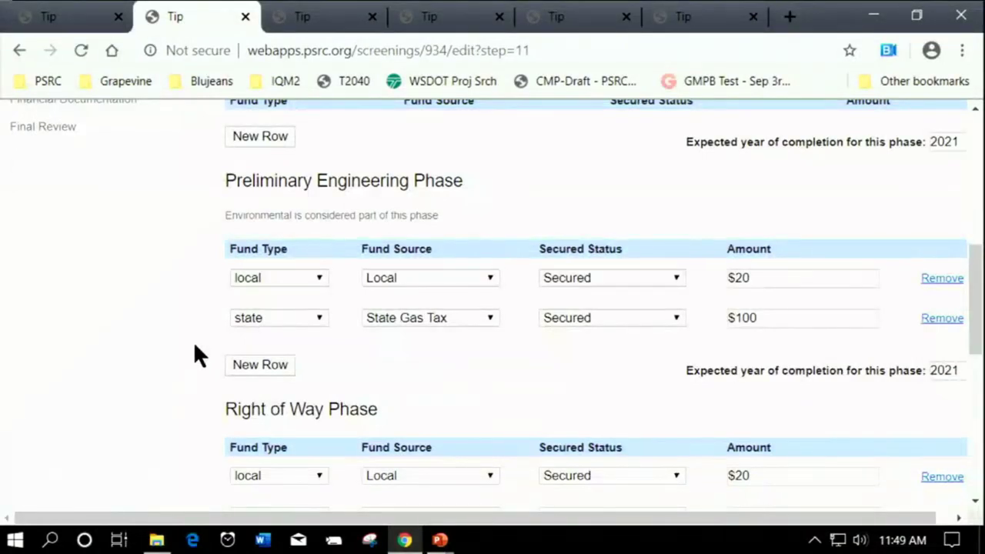
scroll(92, 327, "down", 4)
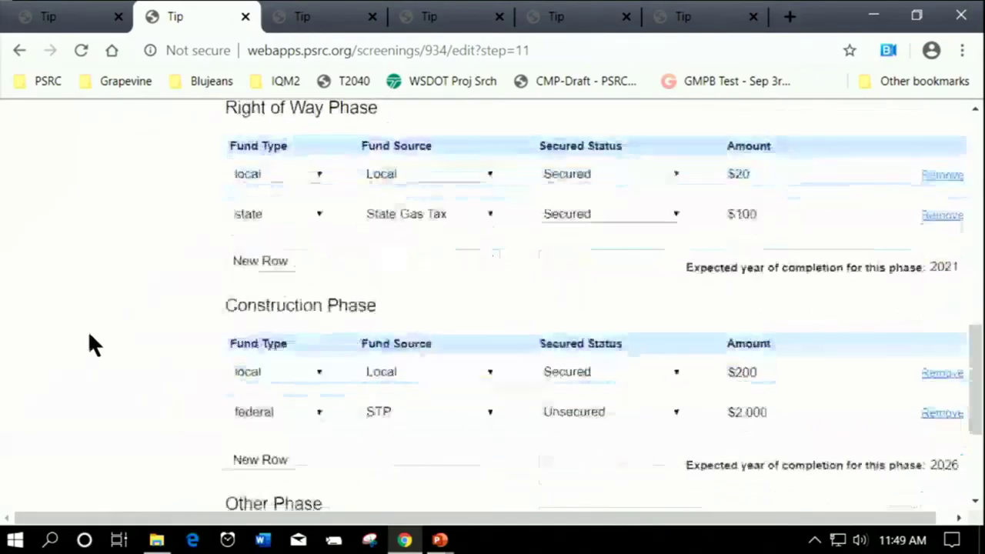
scroll(87, 330, "down", 2)
scroll(165, 303, "down", 1)
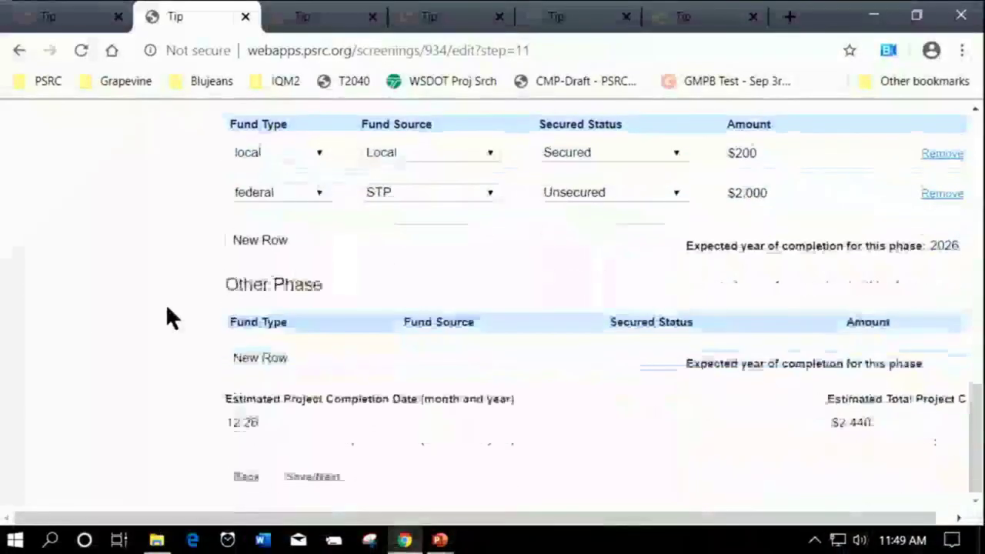
Open the Financial Documentation section and review its funding instructions, description field and supporting document upload
scroll(162, 300, "up", 6)
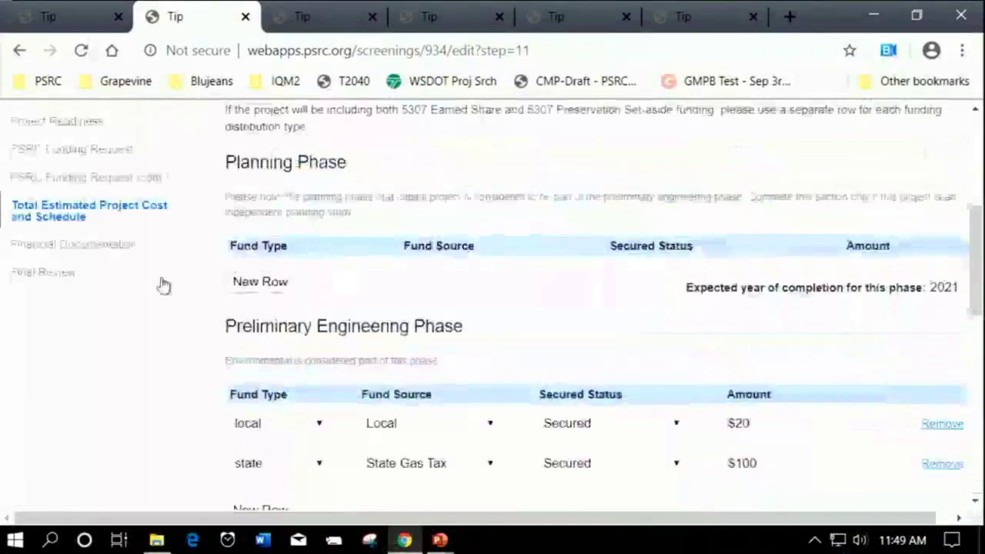
scroll(165, 292, "up", 3)
left_click(121, 444)
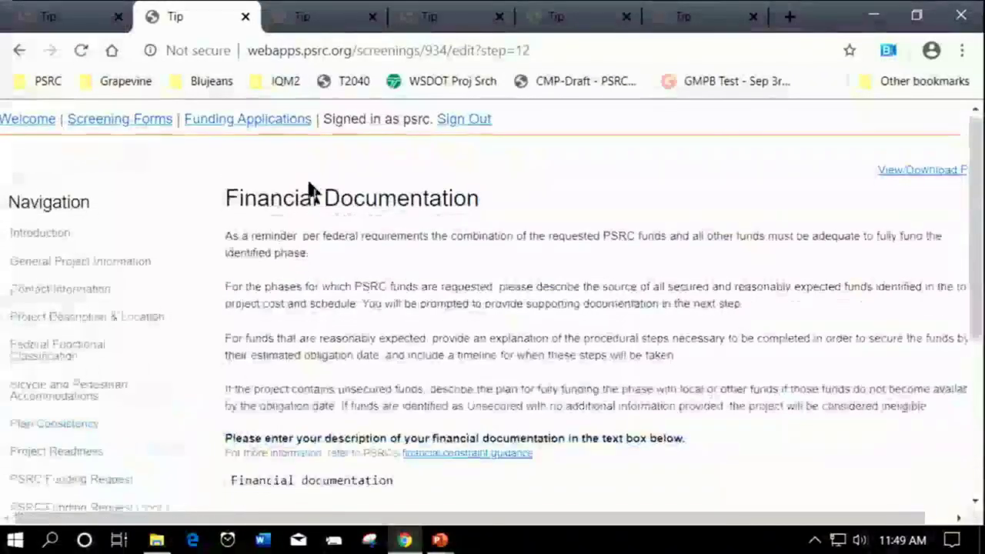
scroll(307, 184, "down", 2)
scroll(297, 180, "down", 2)
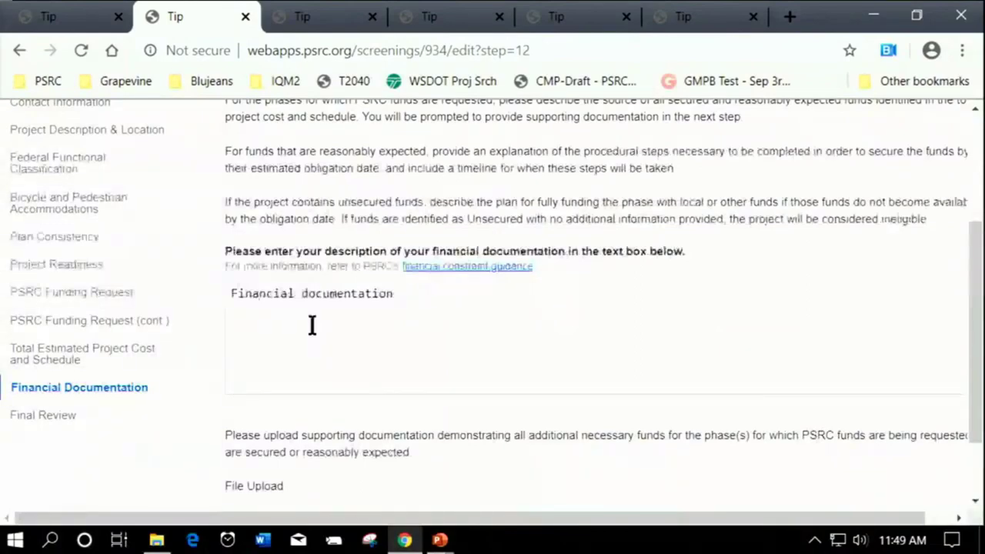
Advance to the Final Review section and review its instructions for submitting the screening form and requesting edits
scroll(286, 461, "down", 2)
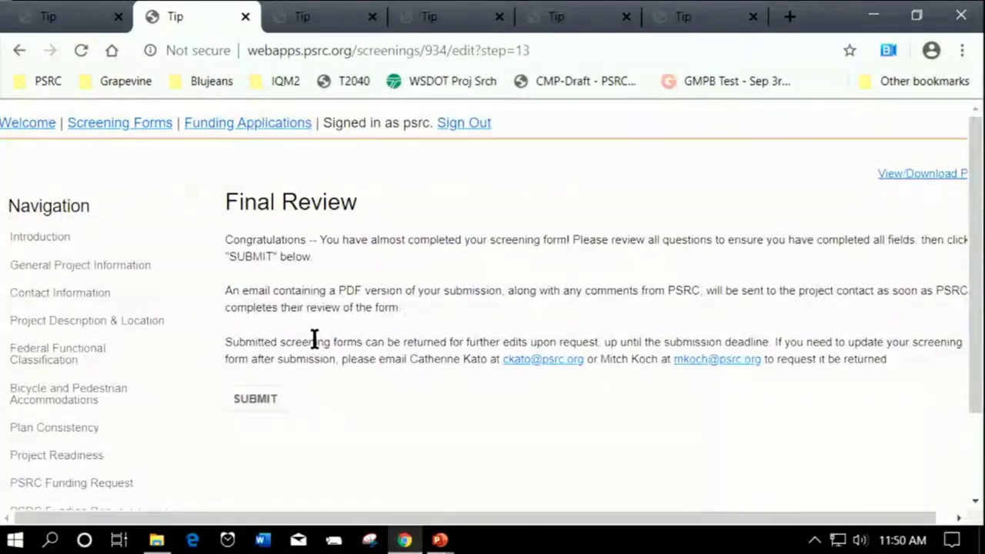
scroll(315, 341, "down", 2)
scroll(216, 421, "up", 2)
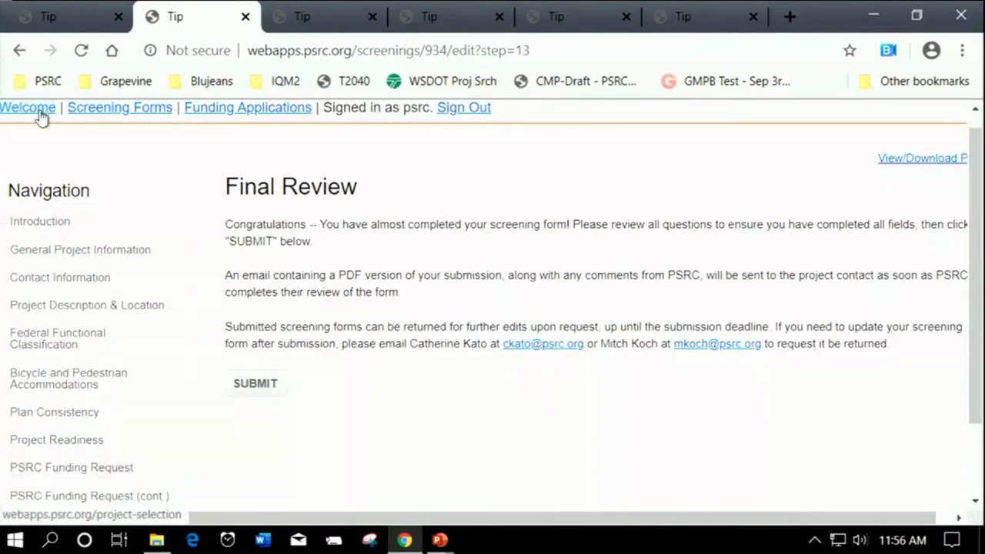
Return to the FHWA and FTA regional funding page on the PSRC website and locate its Criteria and Resources section
left_click(42, 20)
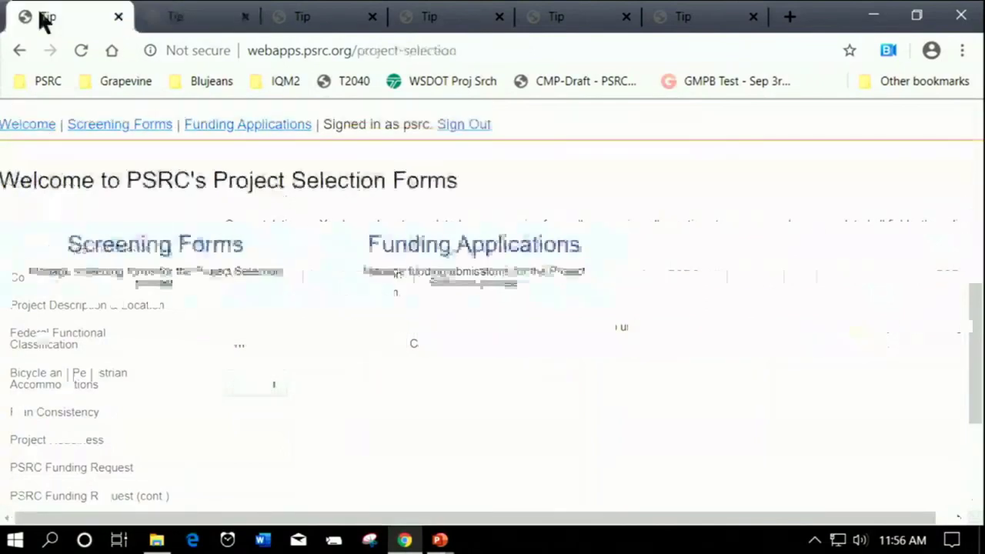
left_click(17, 52)
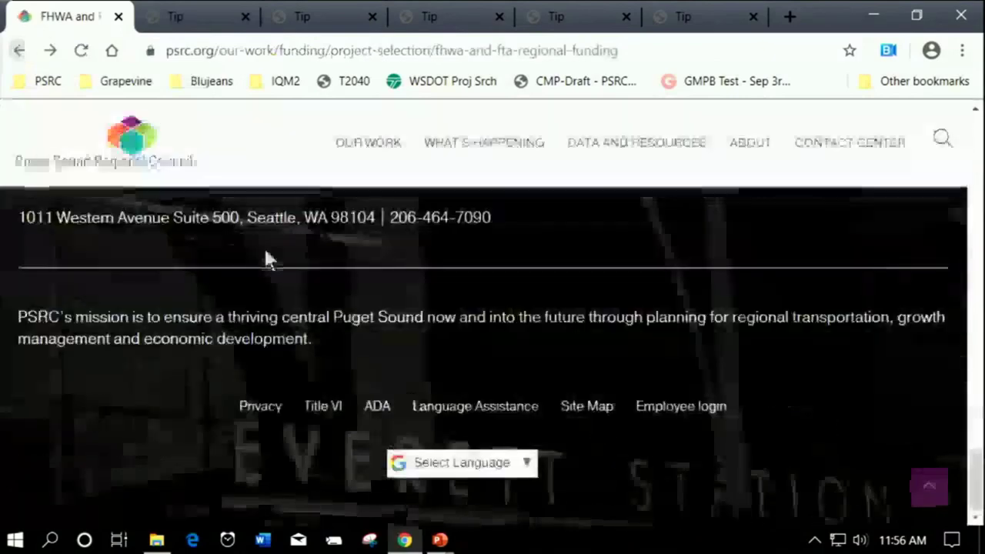
scroll(338, 360, "up", 15)
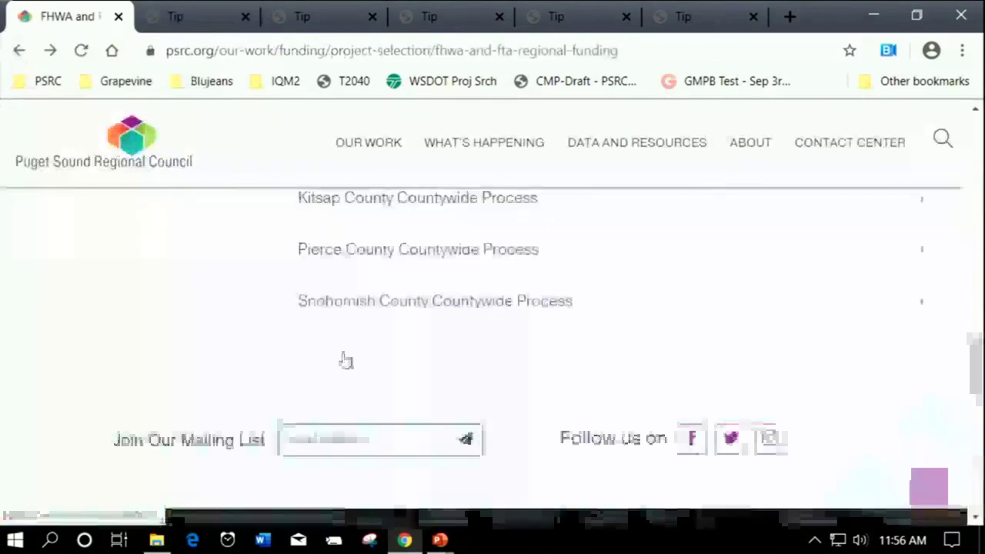
scroll(347, 342, "up", 3)
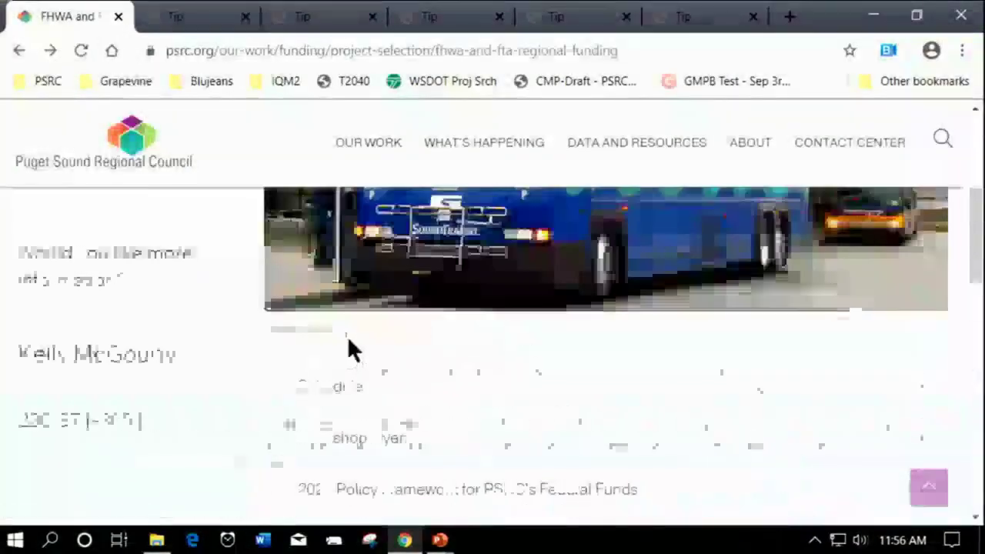
scroll(347, 343, "down", 7)
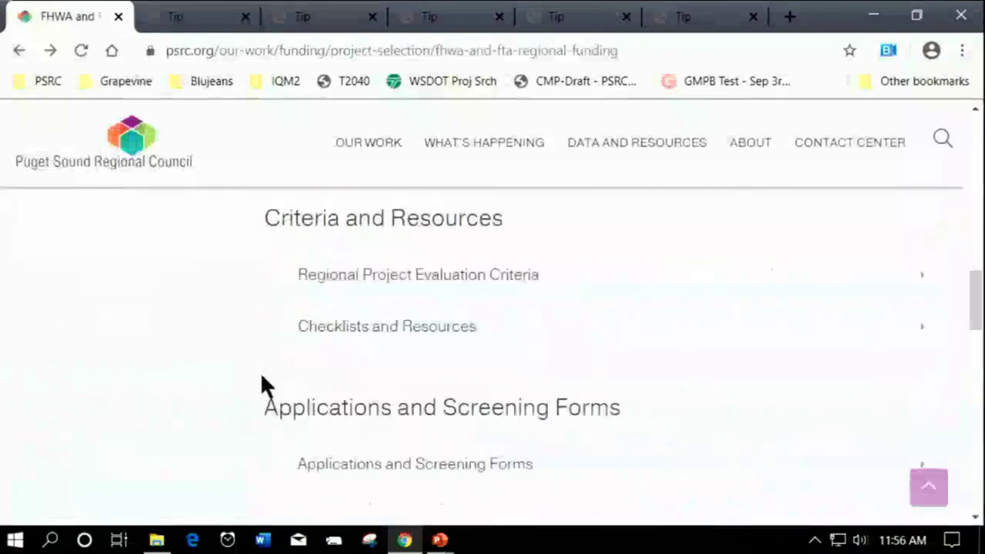
Expand Checklists and Resources and review the screening form checklists, application checklists and guidance documents
left_click(306, 331)
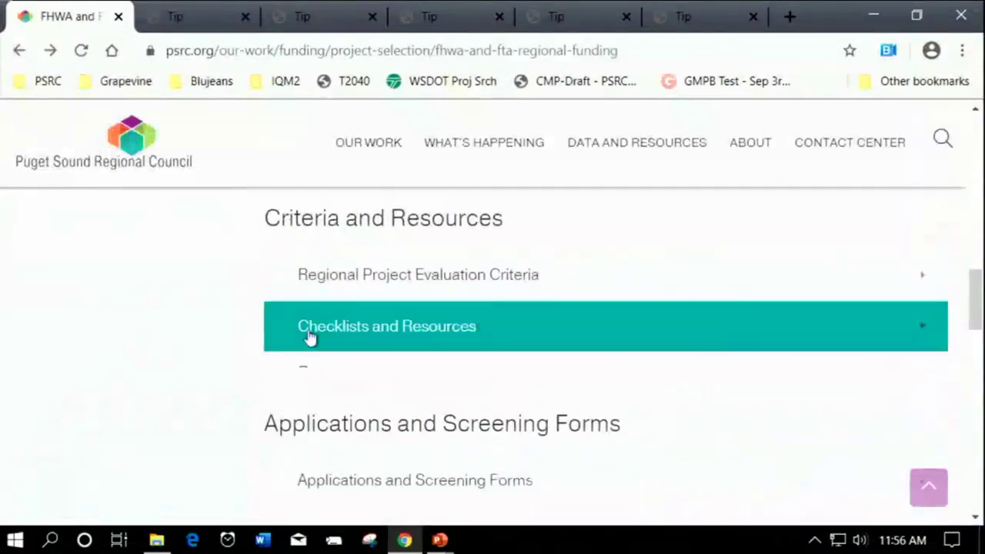
scroll(297, 314, "down", 1)
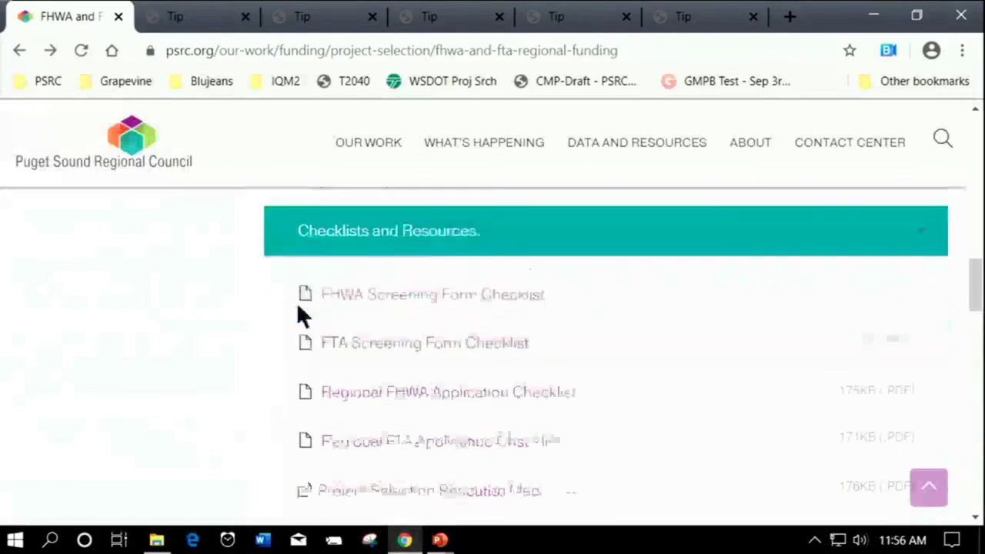
scroll(293, 315, "down", 1)
scroll(291, 316, "down", 2)
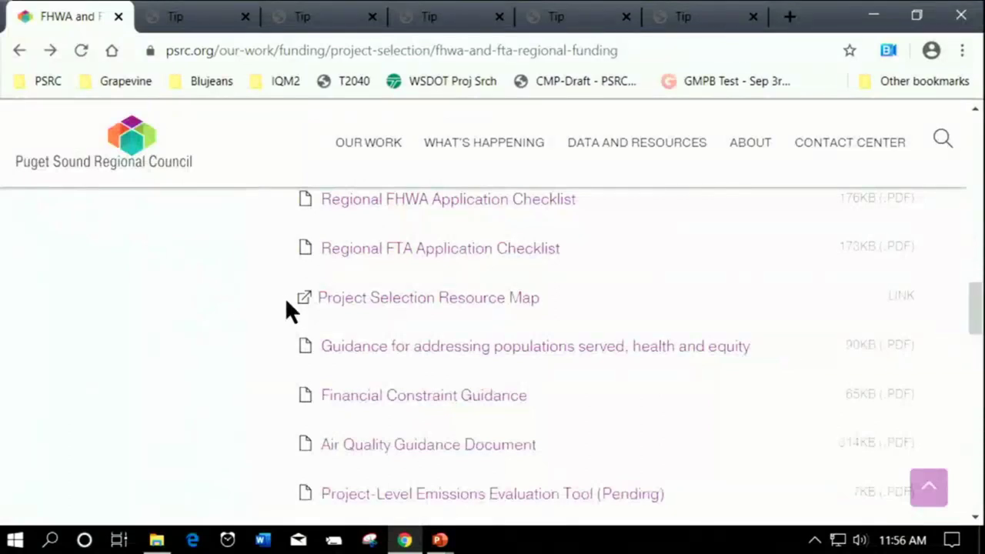
Review the documents listed under 2020 Policy Framework for PSRC's Federal Funds in the Call for Projects section
scroll(286, 310, "up", 1)
scroll(285, 310, "up", 2)
scroll(288, 310, "up", 3)
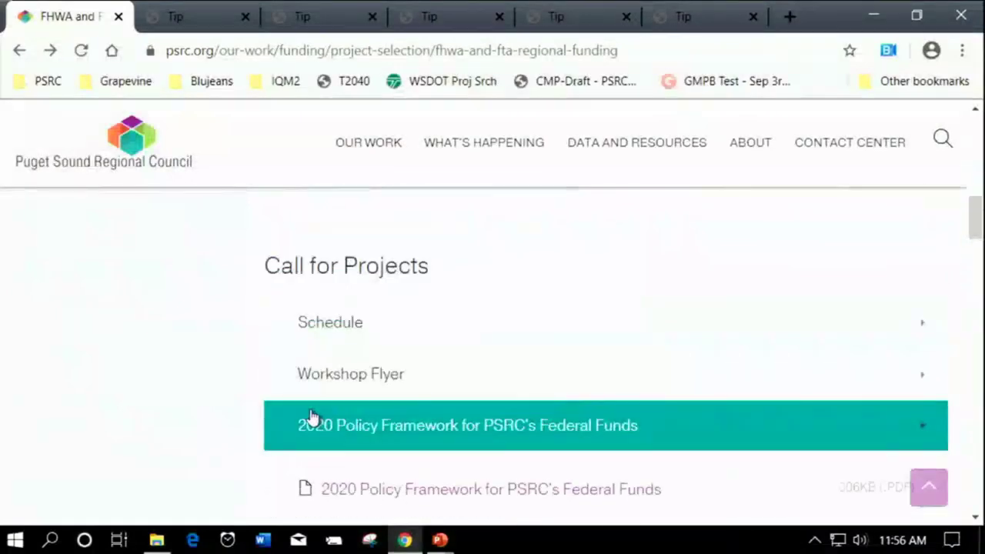
scroll(239, 347, "down", 3)
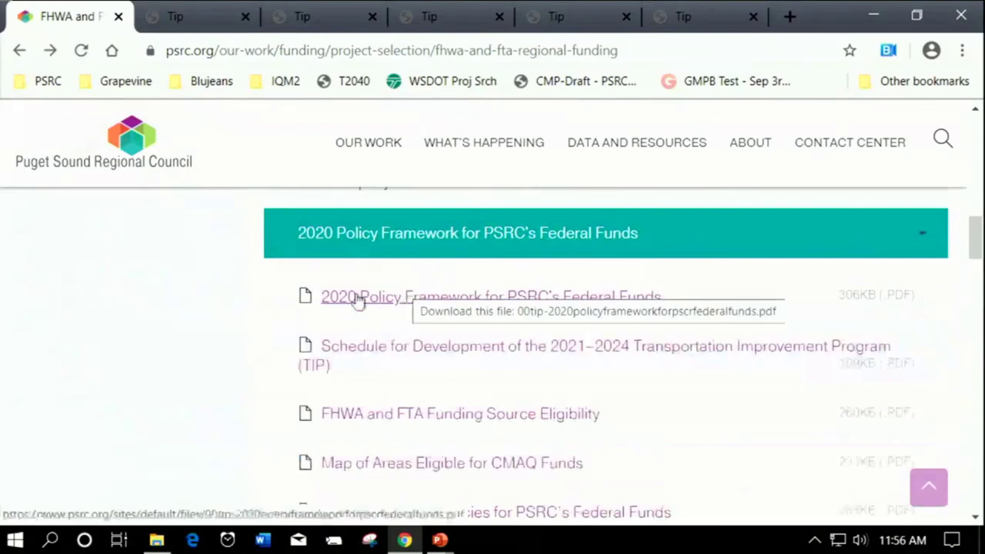
scroll(281, 378, "down", 3)
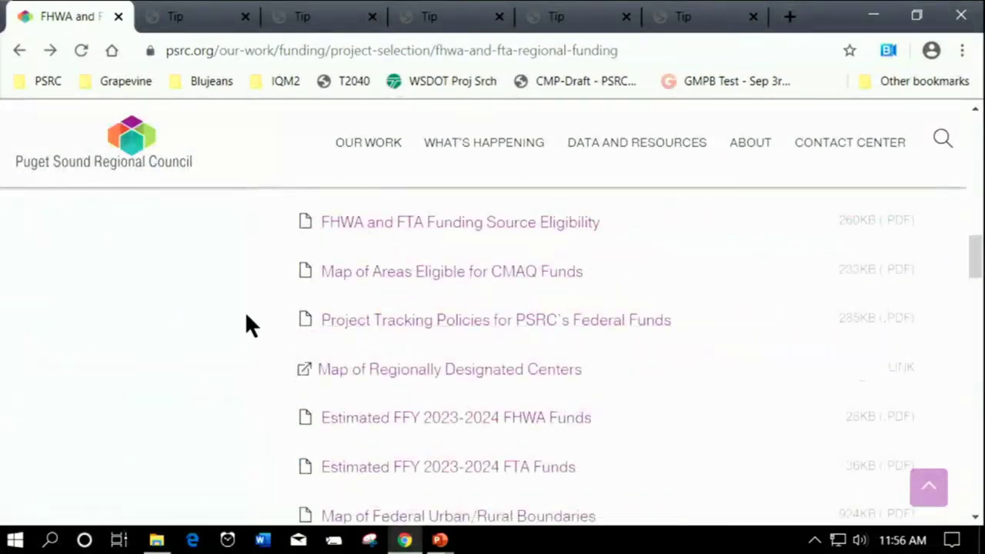
Open the Estimated FFY 2023-2024 FTA Funds PDF and review its funding tables by UZA and transit agency, including the footnotes
scroll(245, 323, "down", 3)
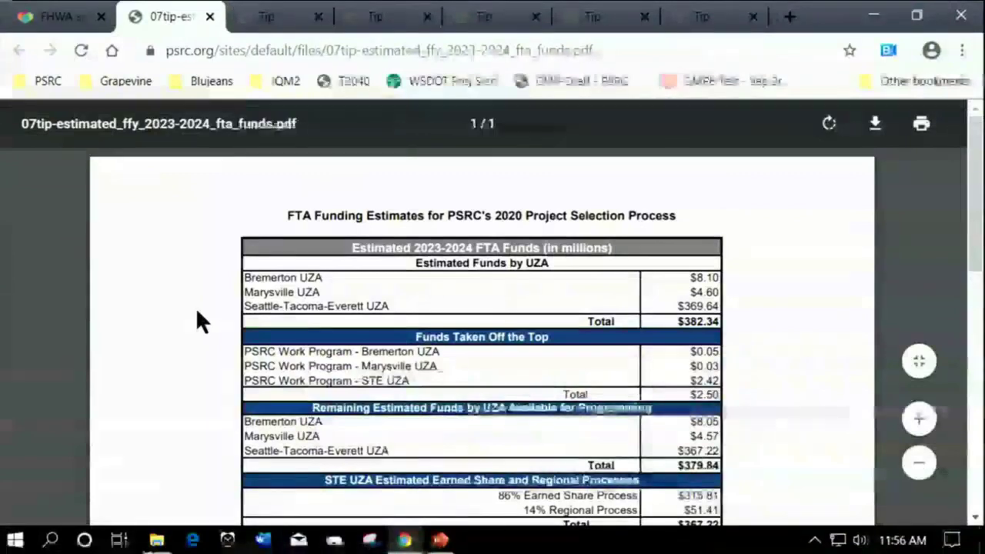
scroll(197, 307, "down", 2)
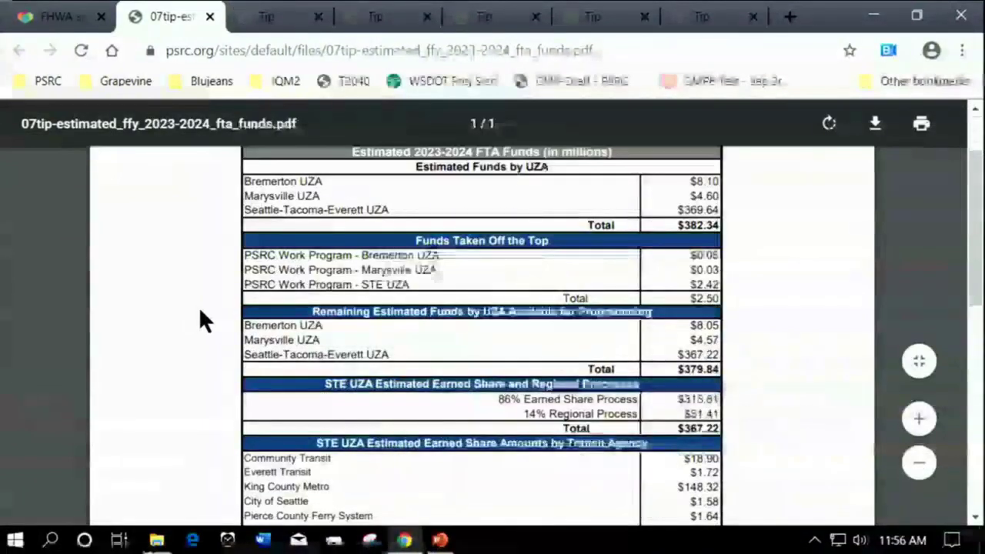
scroll(200, 311, "down", 2)
scroll(209, 315, "down", 4)
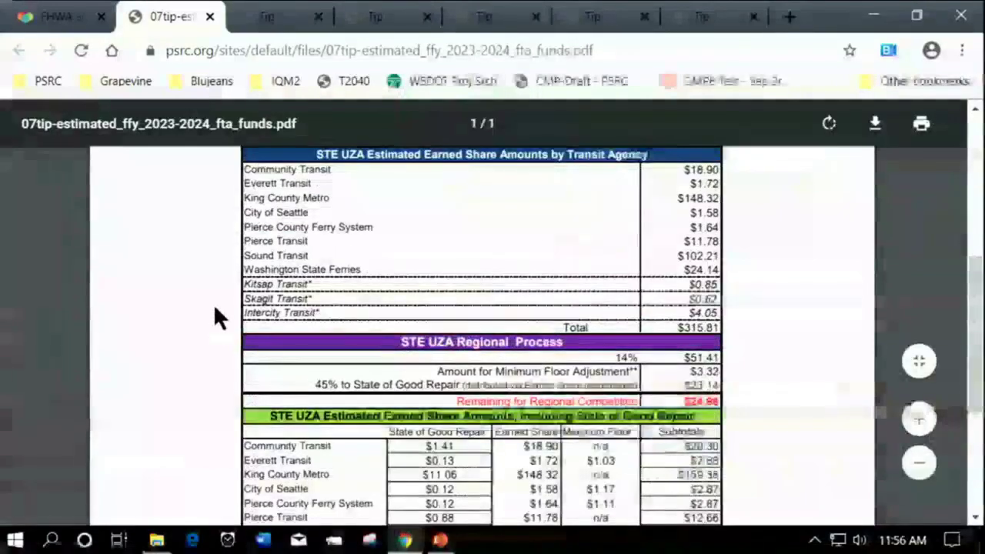
scroll(216, 315, "down", 2)
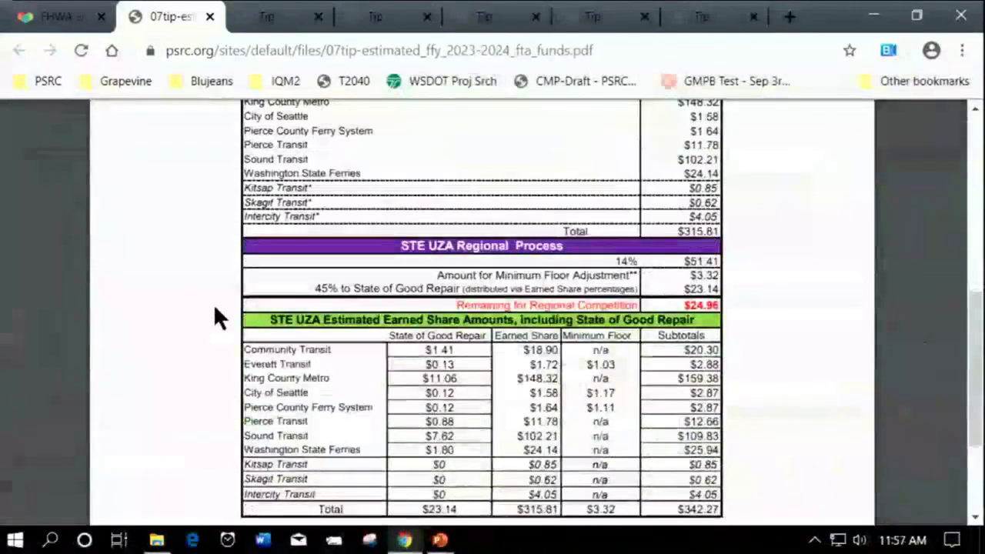
scroll(215, 311, "down", 2)
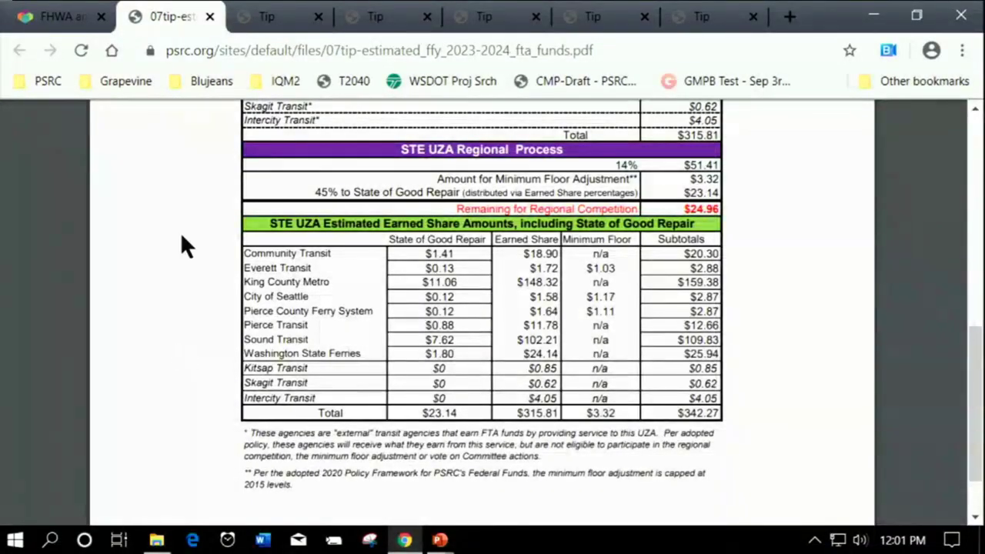
Close the FTA funds PDF and bring up the list of existing funding applications
left_click(209, 16)
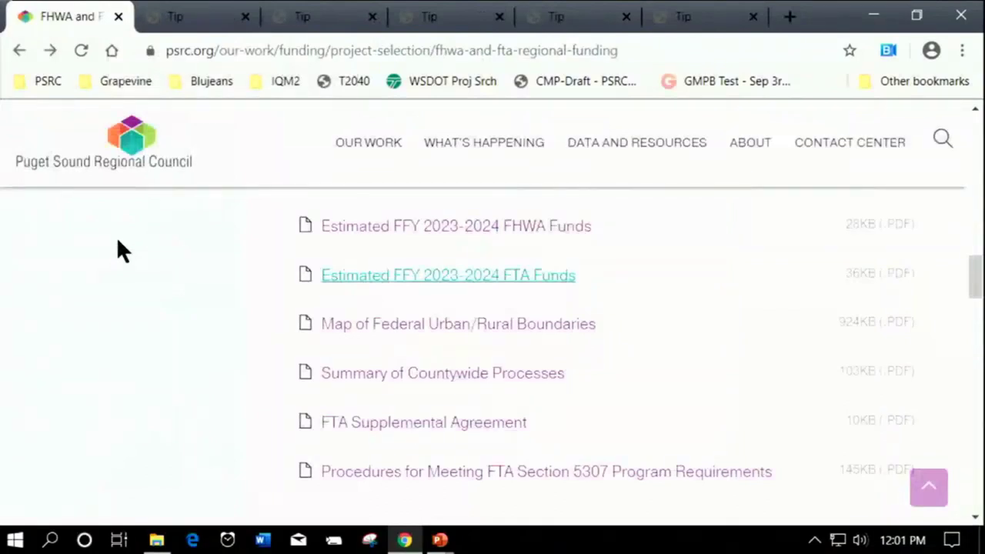
left_click(172, 17)
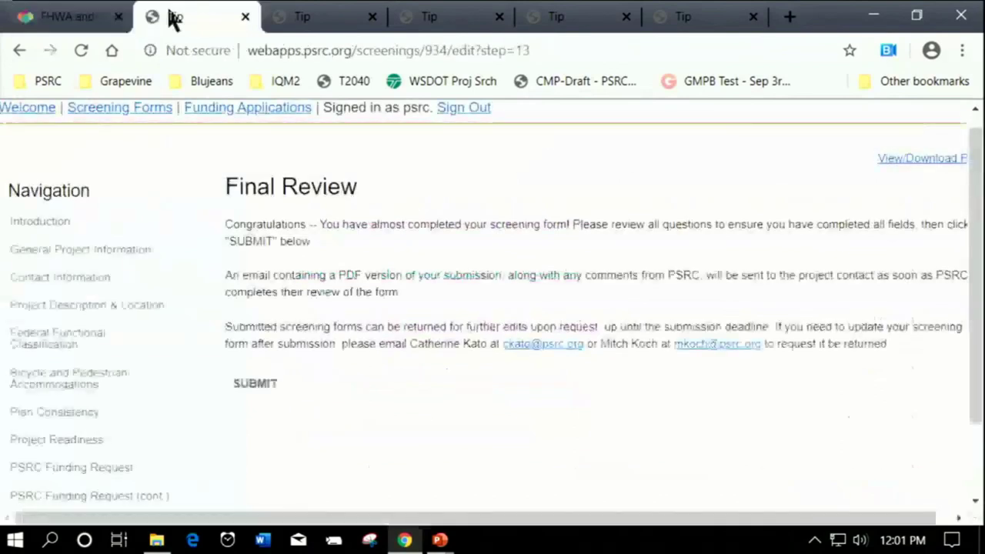
left_click(312, 22)
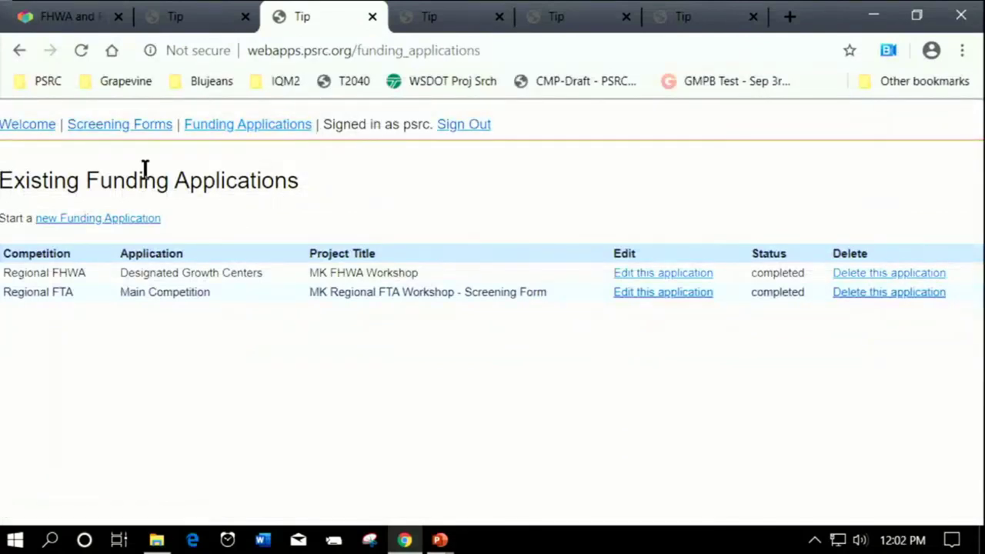
Start a new funding application from the project selection welcome page and choose to pre-populate it with a screening form
left_click(37, 127)
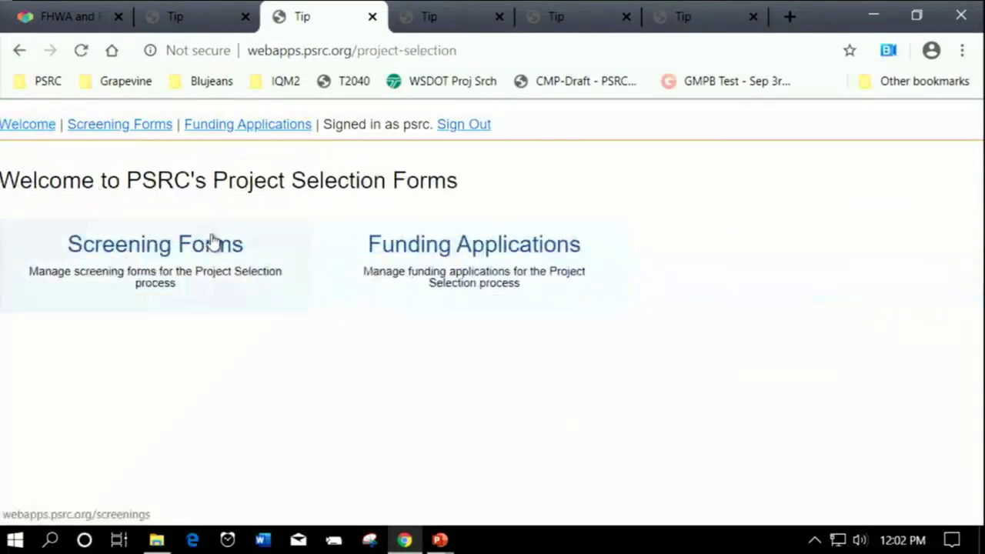
left_click(454, 249)
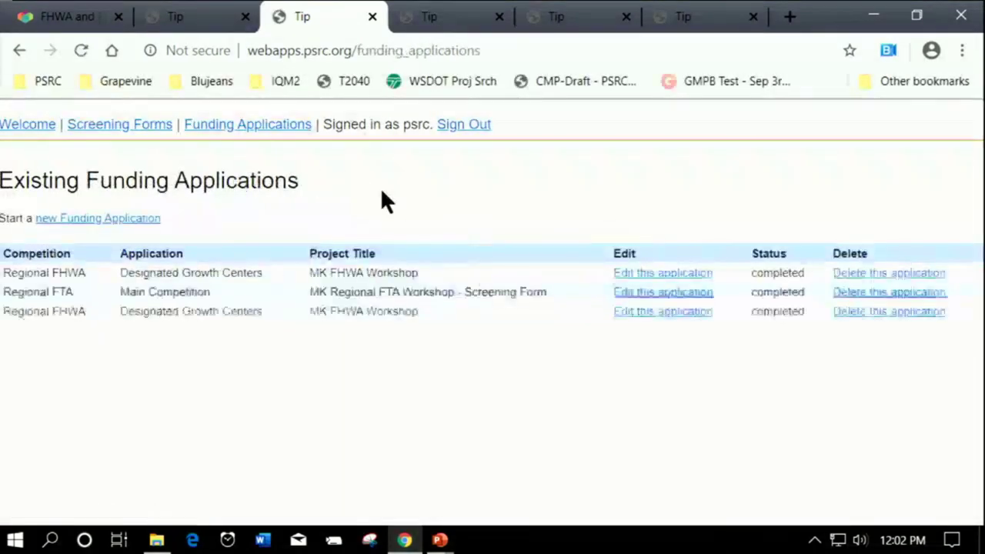
left_click(131, 219)
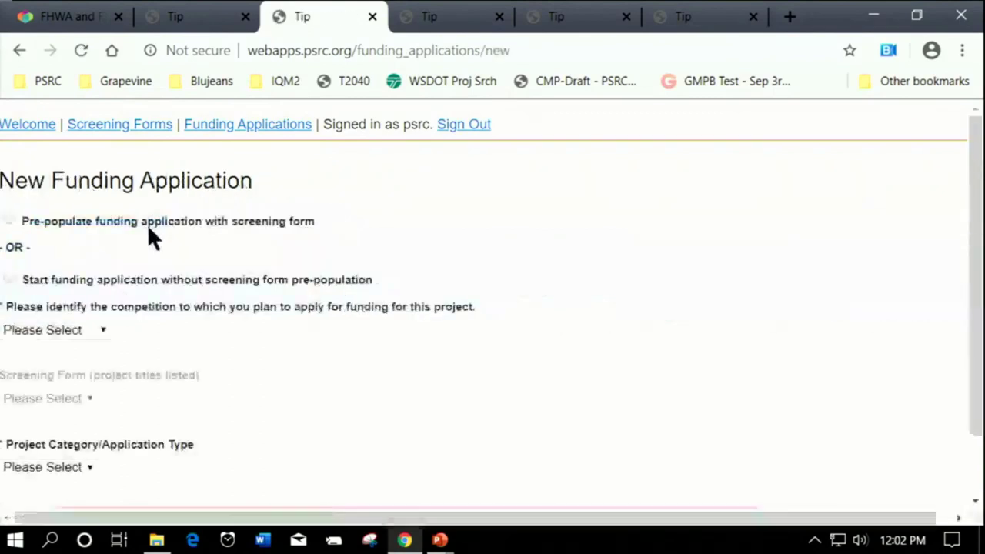
left_click(10, 218)
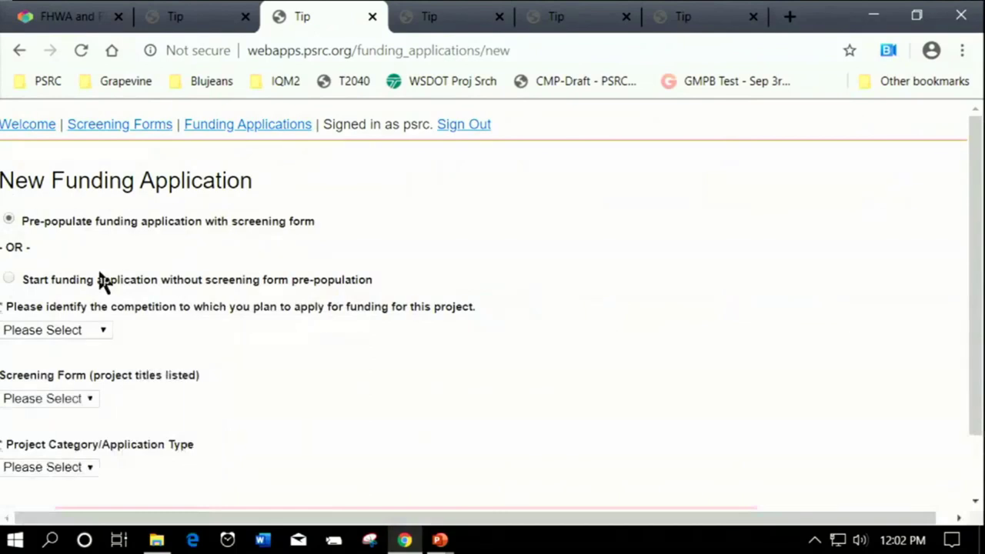
Set the competition to Regional FTA and pick "MK Regional FTA Workshop - Screening Form" as the source screening form
left_click(105, 332)
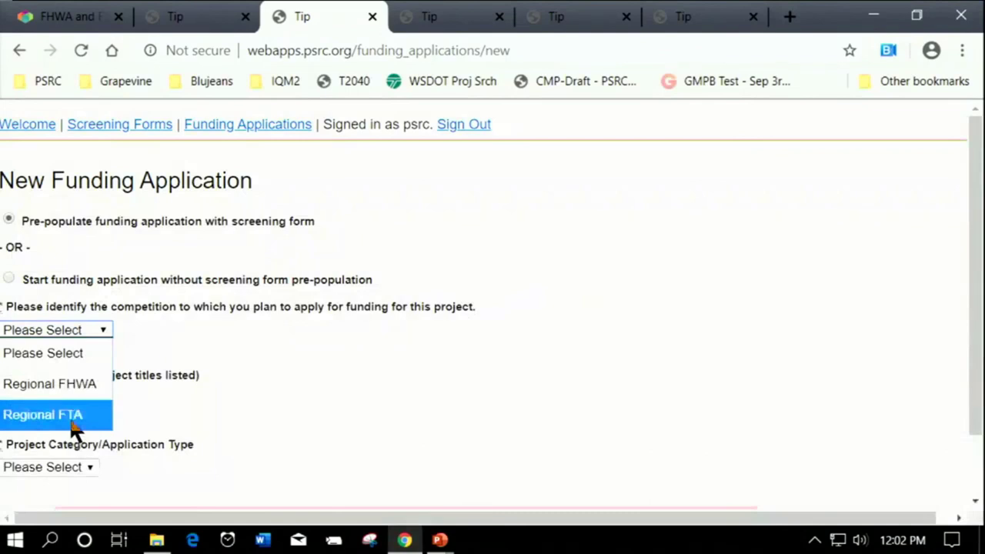
left_click(75, 420)
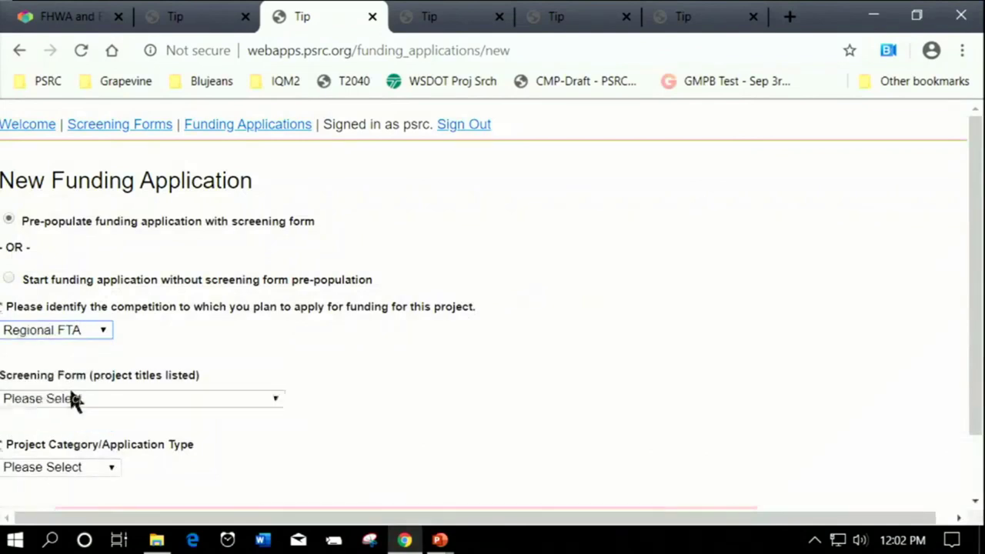
left_click(70, 397)
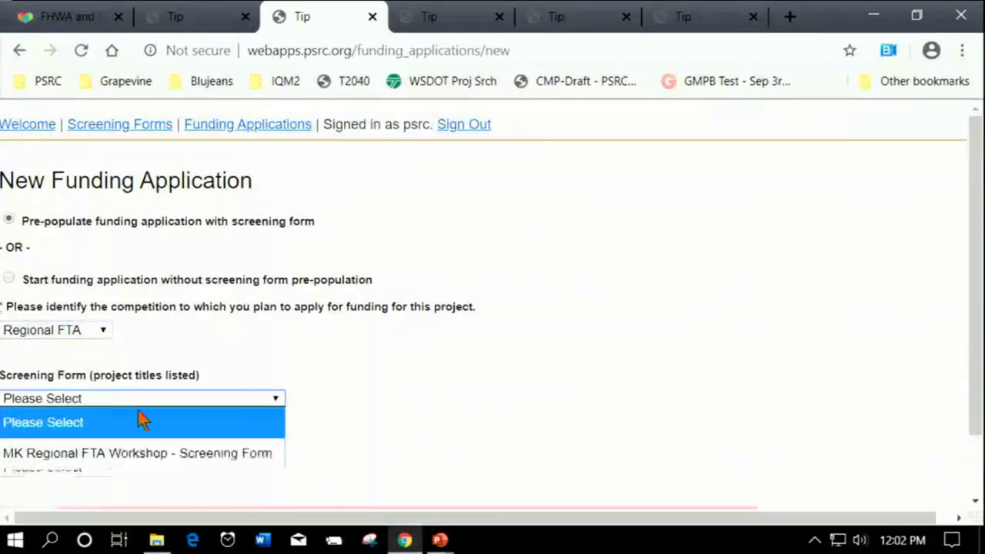
scroll(339, 388, "down", 1)
left_click(261, 326)
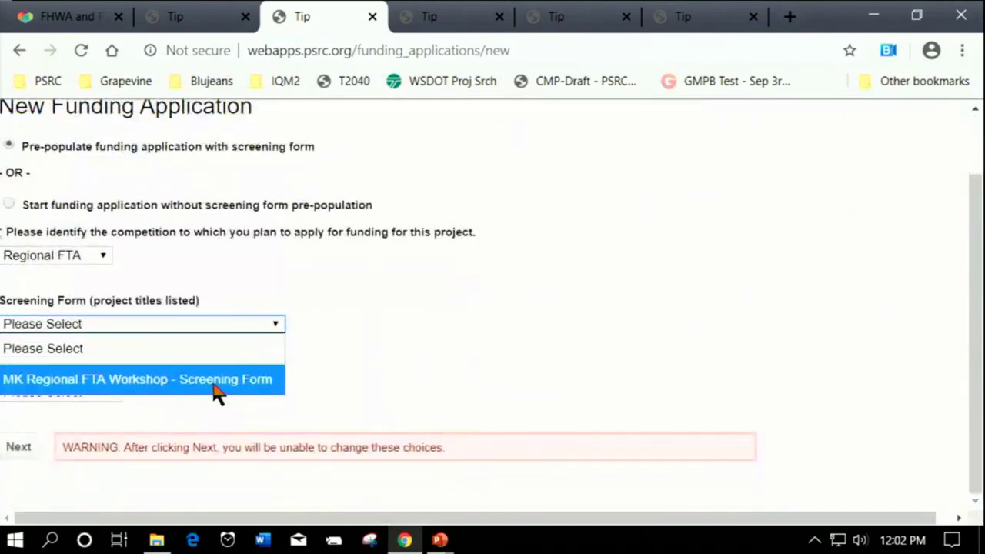
left_click(214, 385)
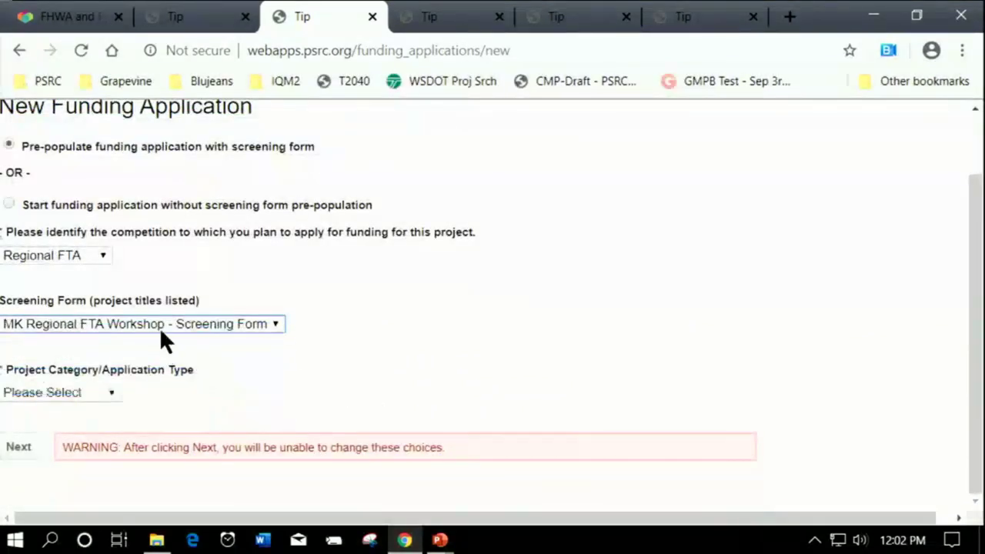
Set the new application's project category/application type to Main Competition
left_click(59, 394)
left_click(61, 394)
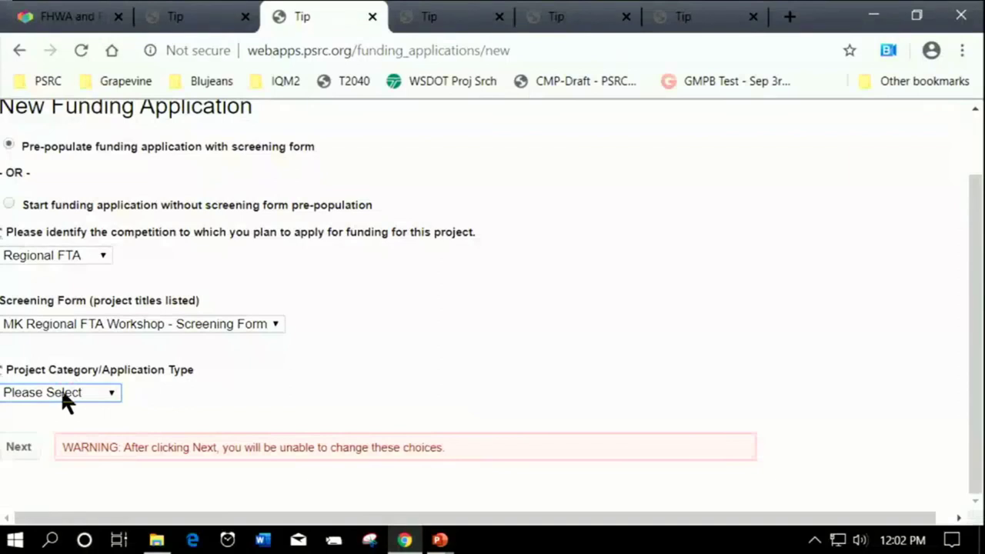
left_click(65, 391)
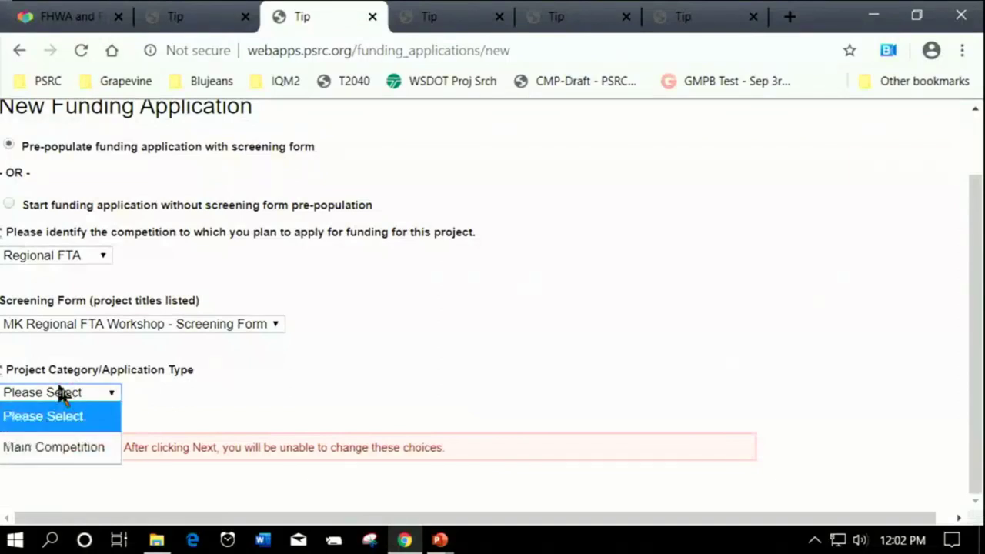
left_click(100, 450)
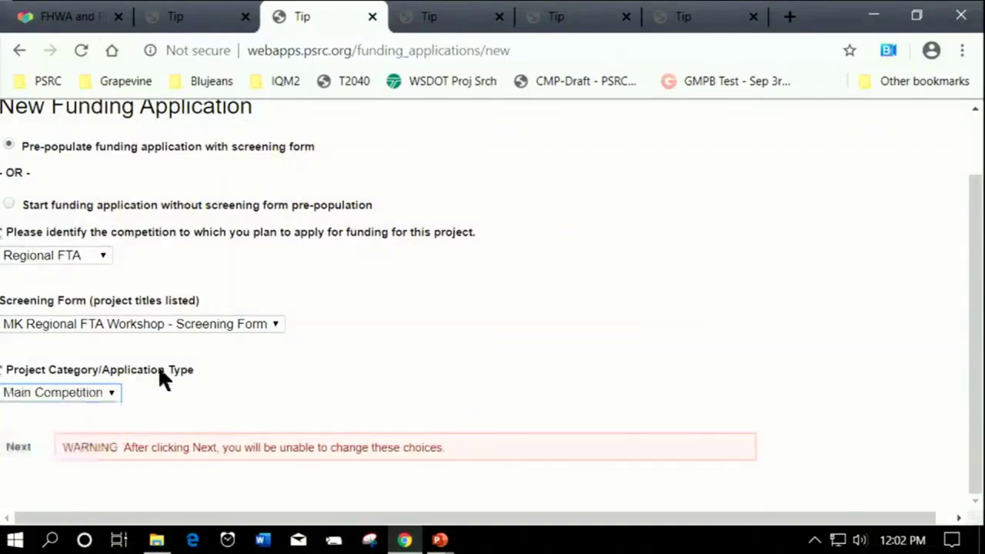